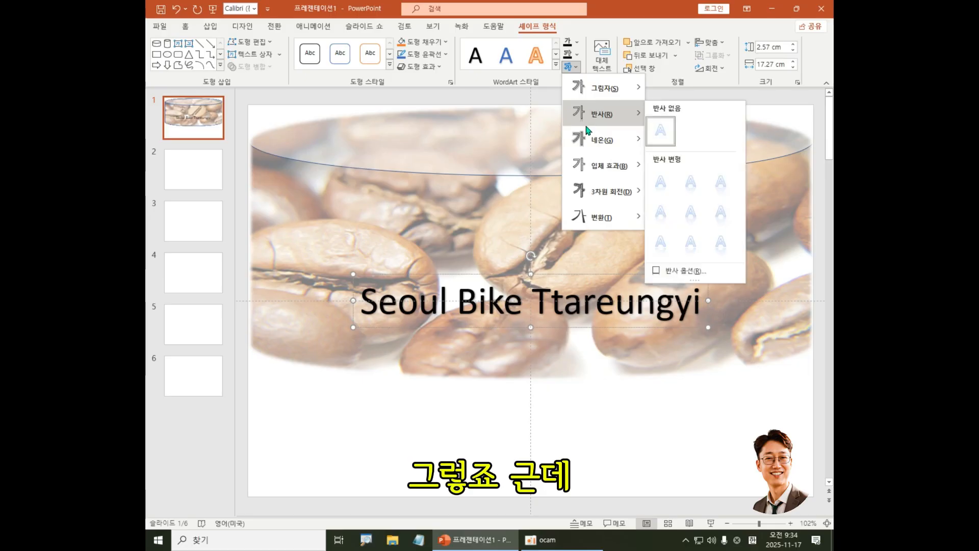
pyautogui.click(638, 8)
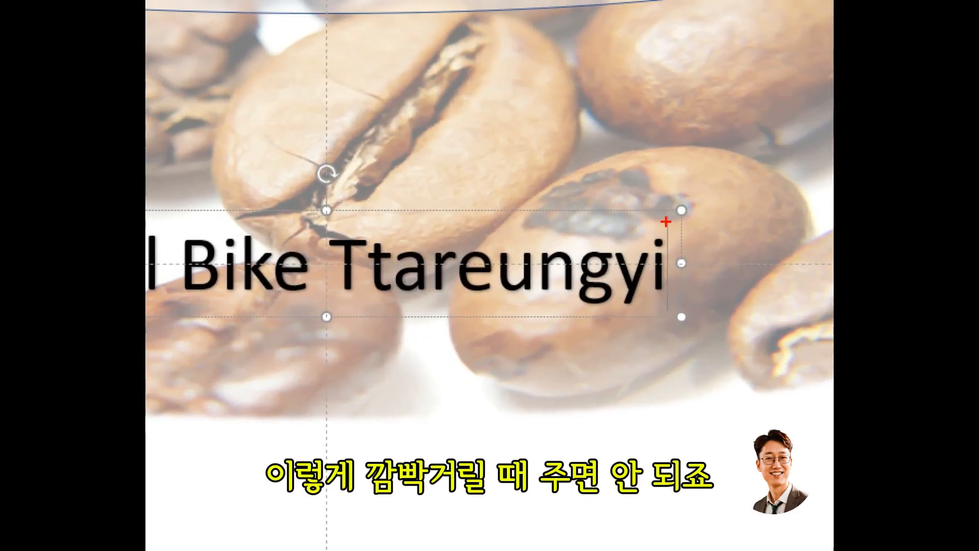
pyautogui.moveTo(665, 222); pyautogui.dragTo(667, 299)
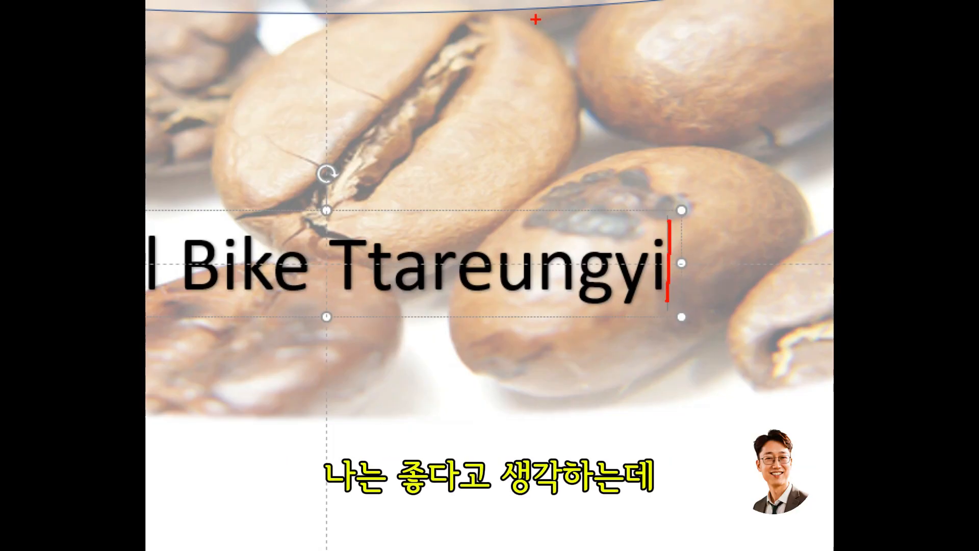
pyautogui.moveTo(459, 312)
pyautogui.mouseDown()
pyautogui.moveTo(546, 278)
pyautogui.moveTo(428, 311)
pyautogui.mouseUp()
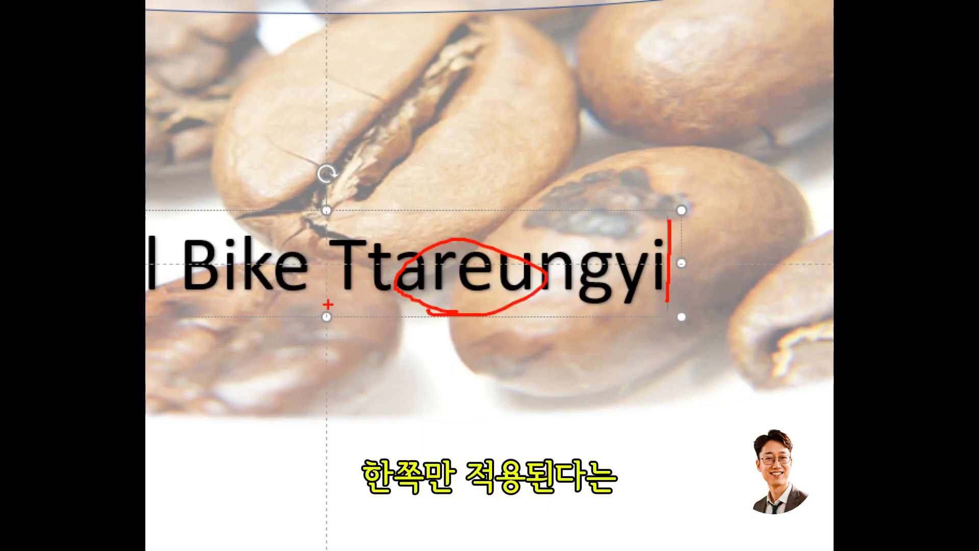
pyautogui.moveTo(214, 209); pyautogui.dragTo(218, 326)
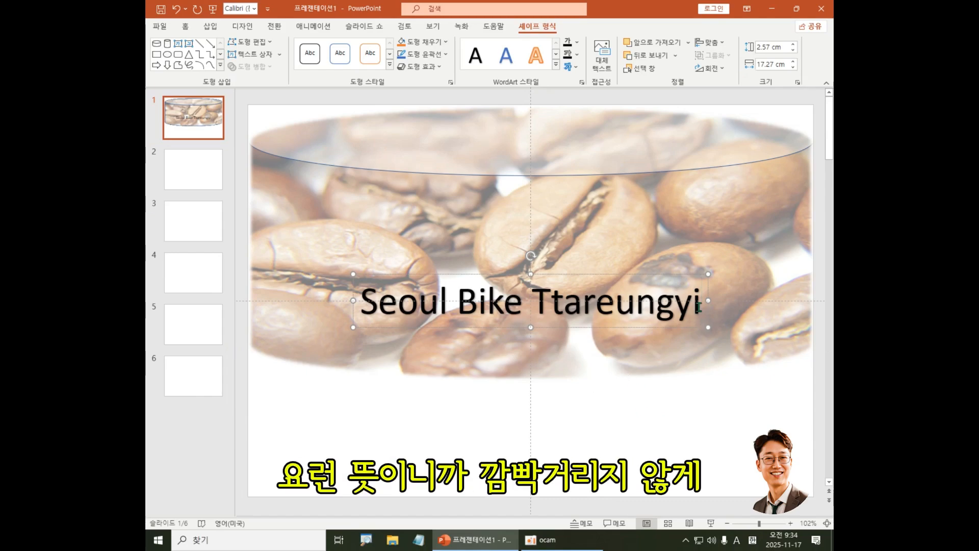
pyautogui.click(604, 277)
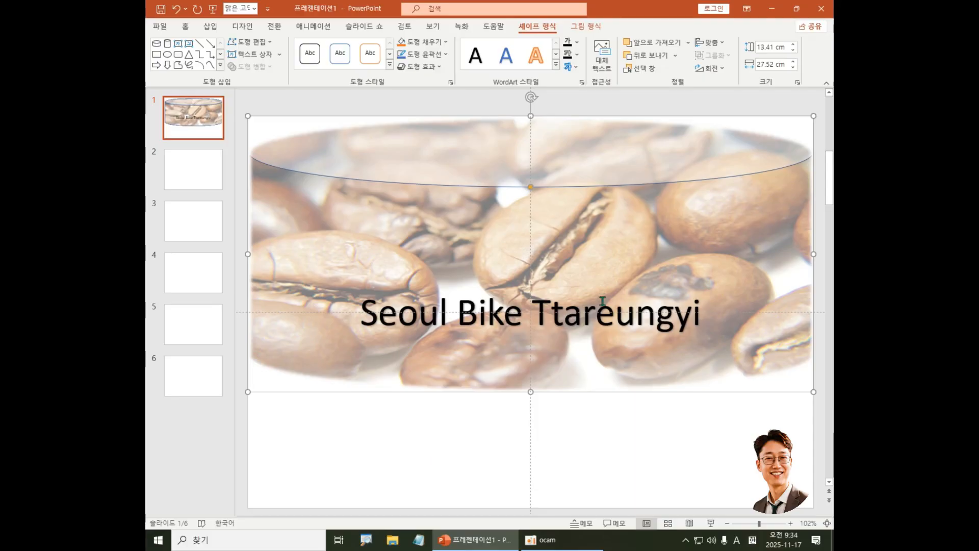
pyautogui.click(605, 295)
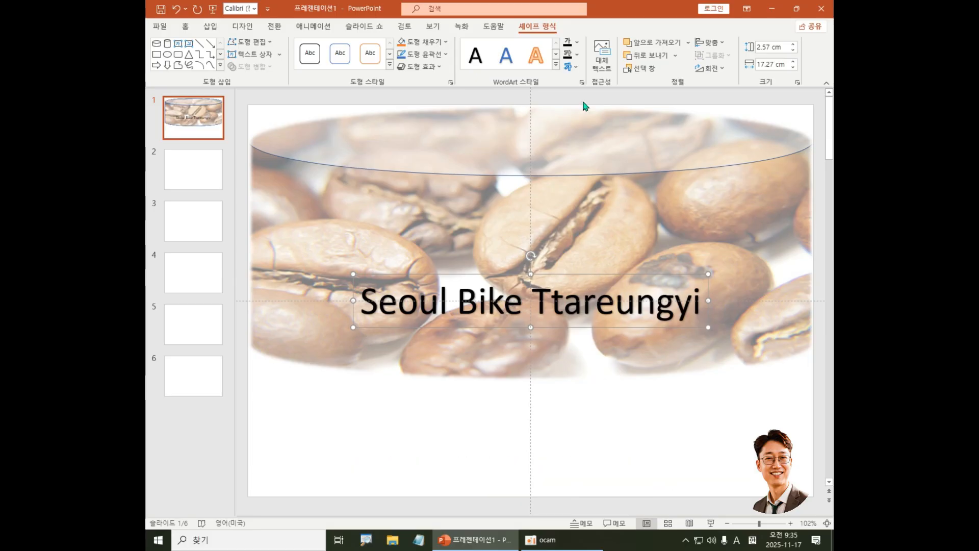
pyautogui.click(571, 68)
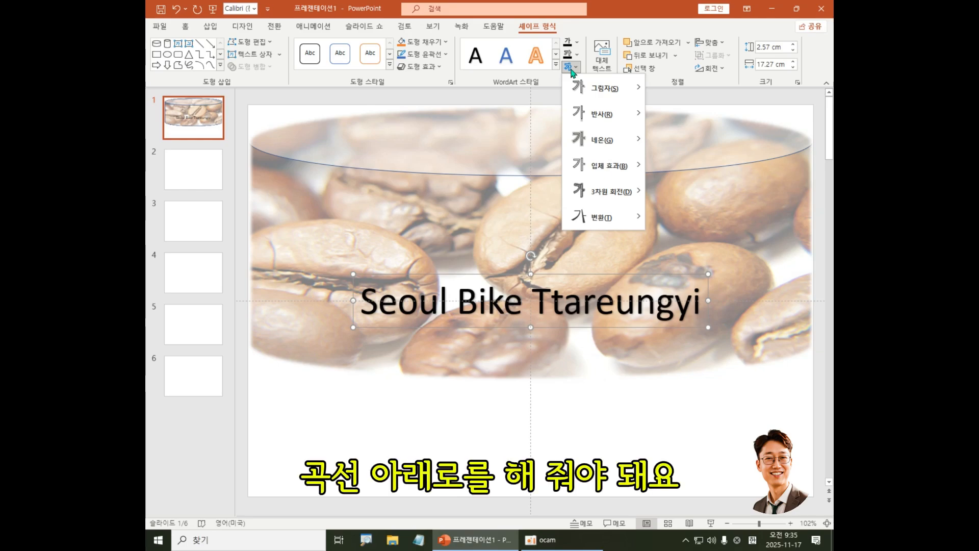
pyautogui.moveTo(617, 222)
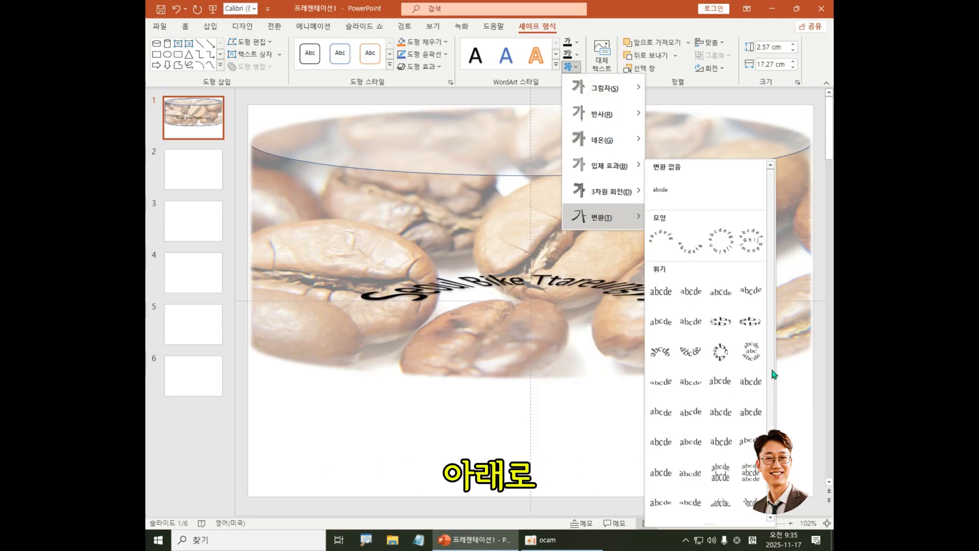
pyautogui.moveTo(770, 370); pyautogui.dragTo(771, 441)
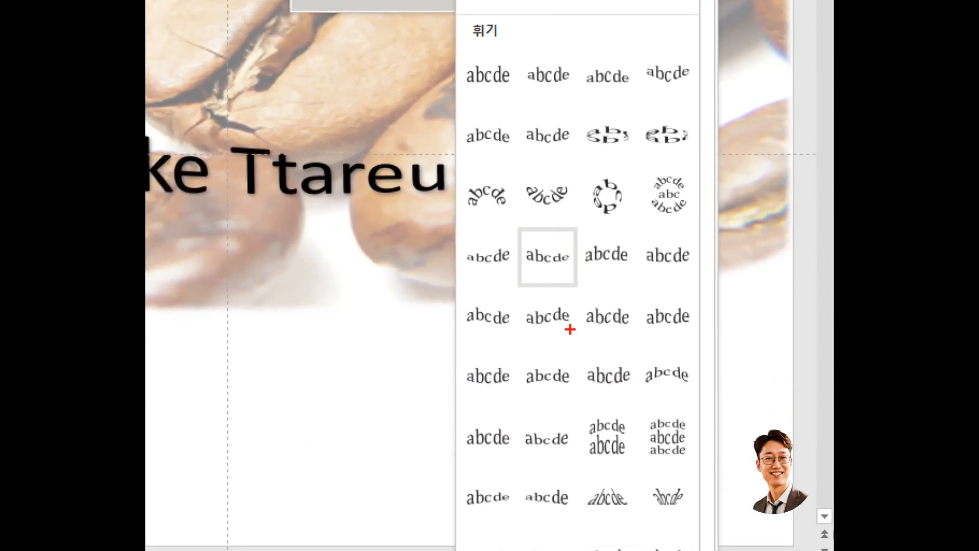
pyautogui.moveTo(518, 228)
pyautogui.mouseDown()
pyautogui.moveTo(551, 283)
pyautogui.moveTo(588, 290)
pyautogui.mouseUp()
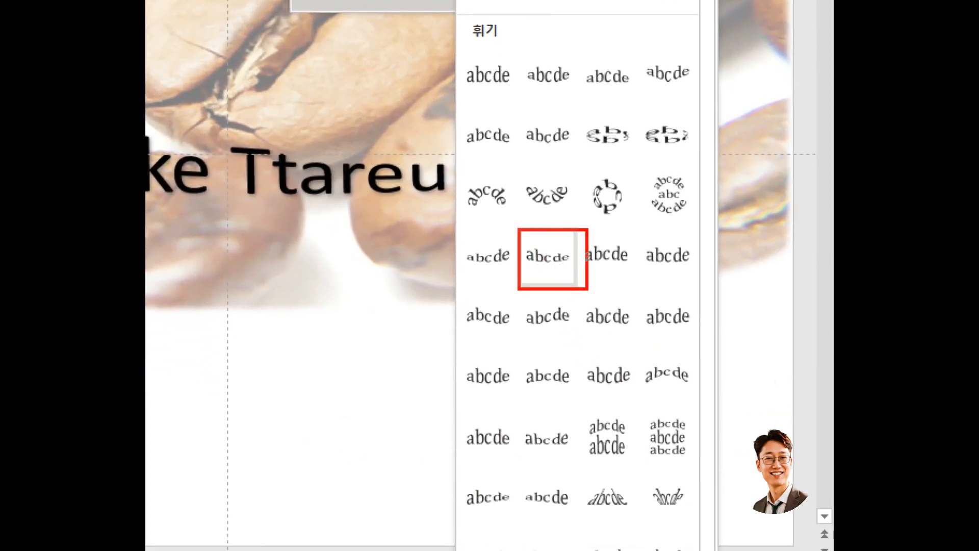
pyautogui.moveTo(488, 119)
pyautogui.mouseDown()
pyautogui.moveTo(537, 170)
pyautogui.moveTo(671, 164)
pyautogui.mouseUp()
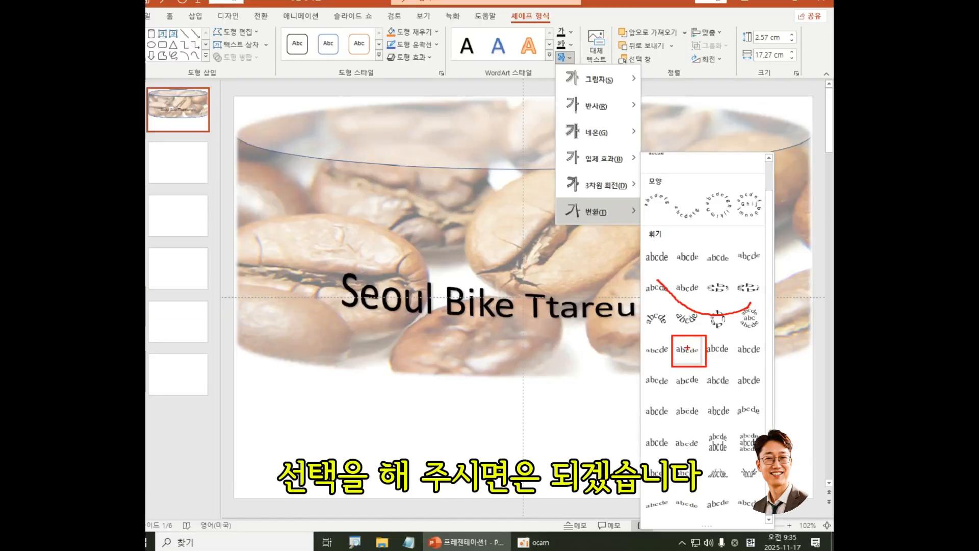
pyautogui.click(564, 259)
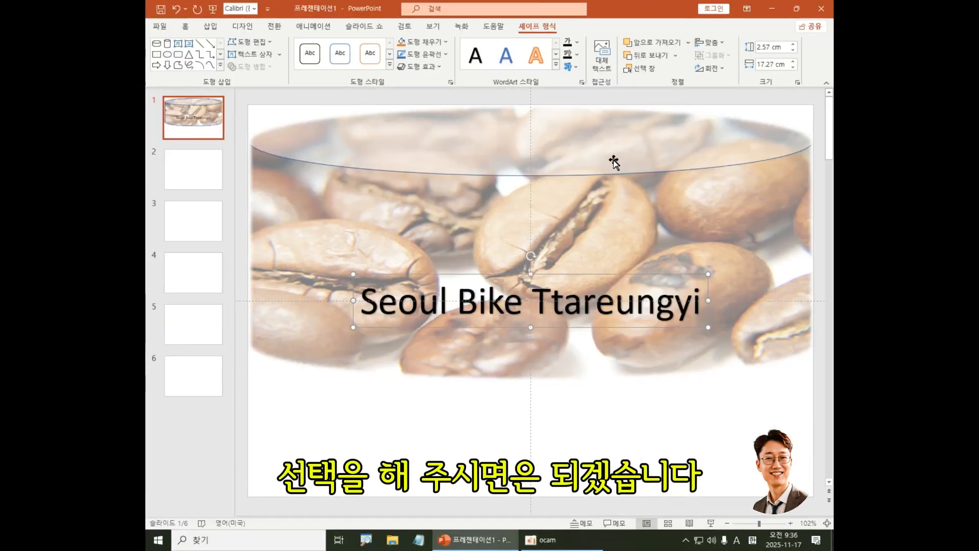
# Step: Warp the Seoul Bike Ttareungyi text with the curve-down (곡선: 아래로) transform and add the 1/2 reflection with 4 pt offset
pyautogui.click(574, 70)
pyautogui.moveTo(604, 216)
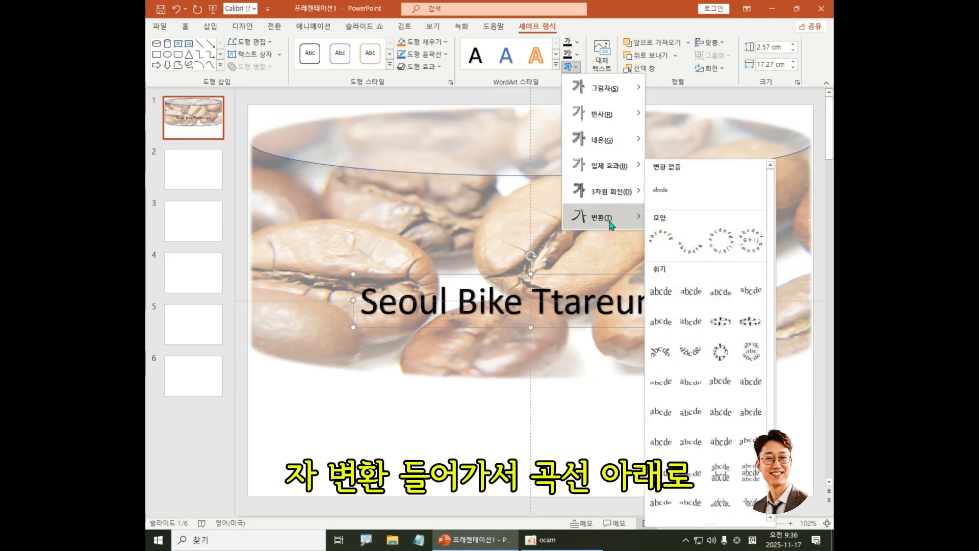
pyautogui.click(689, 386)
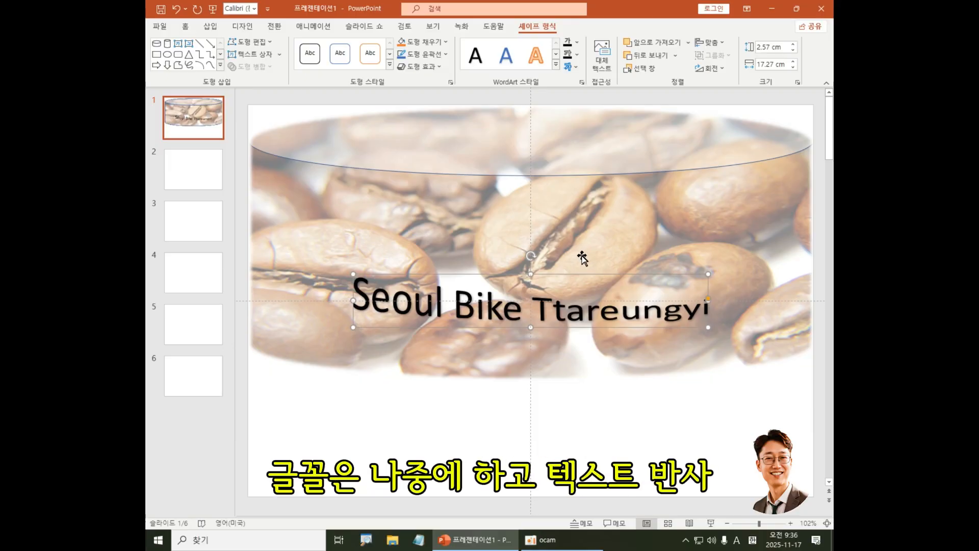
pyautogui.click(572, 68)
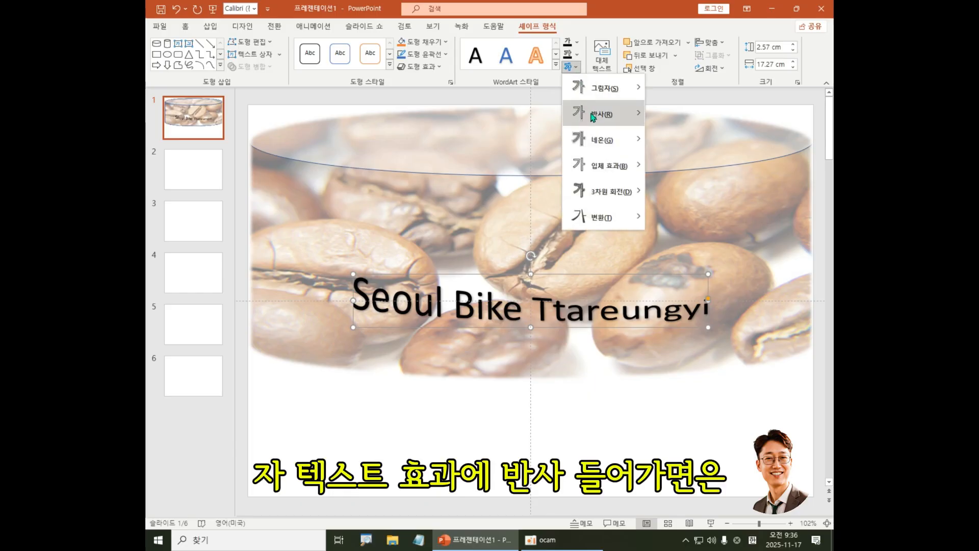
pyautogui.moveTo(593, 117)
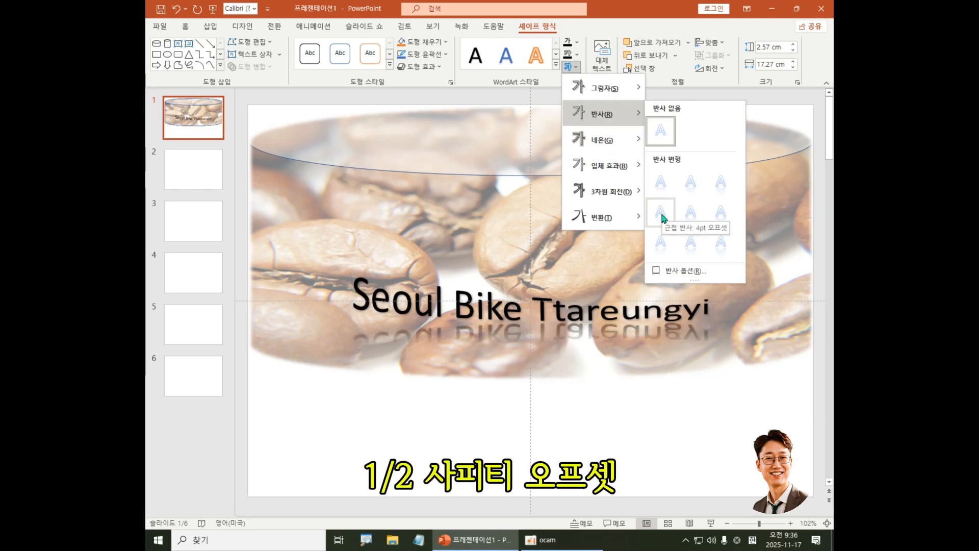
pyautogui.click(692, 214)
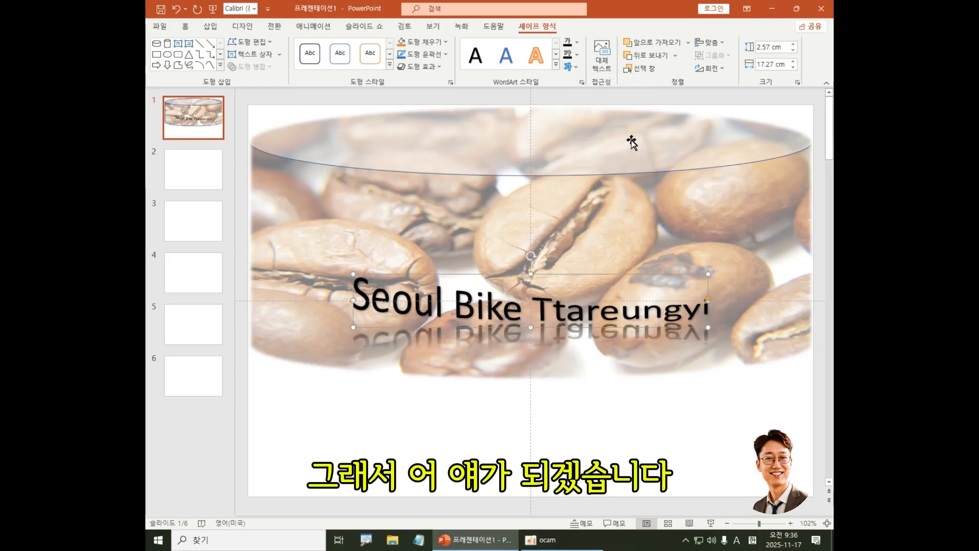
pyautogui.click(570, 67)
pyautogui.moveTo(601, 149)
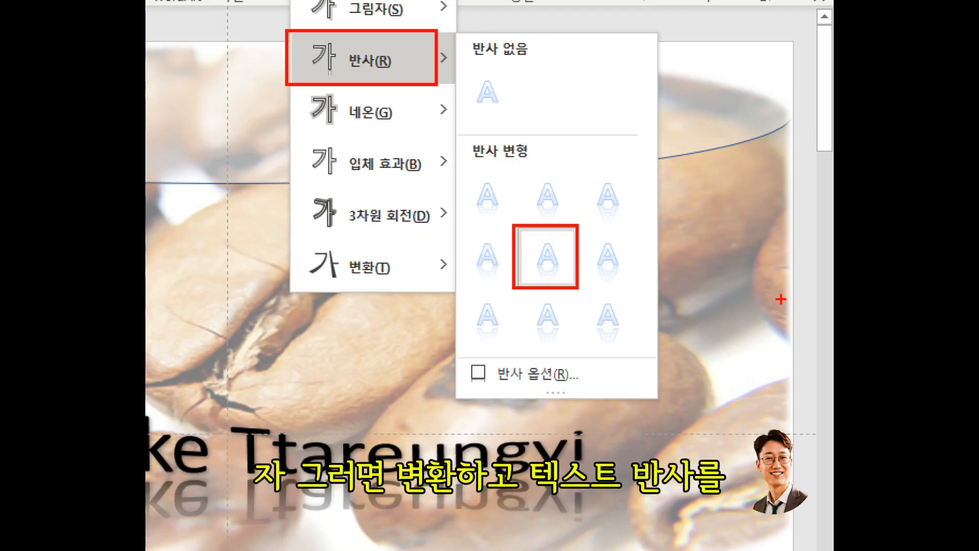
pyautogui.press('Escape')
pyautogui.click(574, 69)
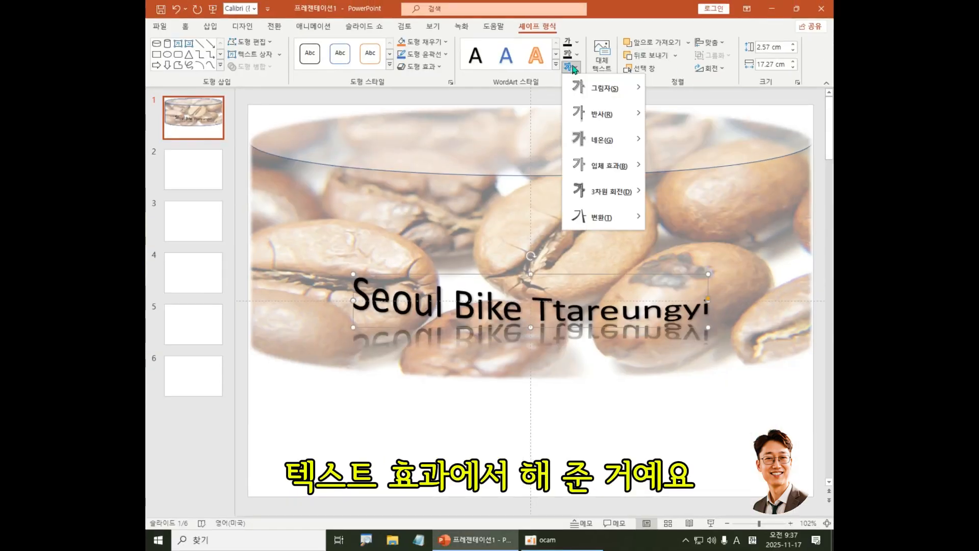
pyautogui.click(640, 1)
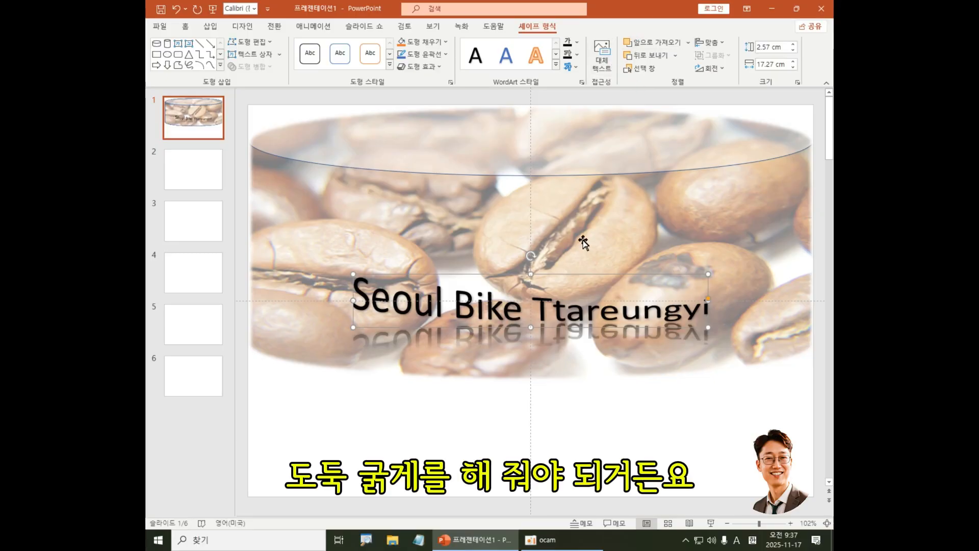
# Step: Set the font of the Seoul Bike Ttareungyi text to 돋움
pyautogui.click(186, 26)
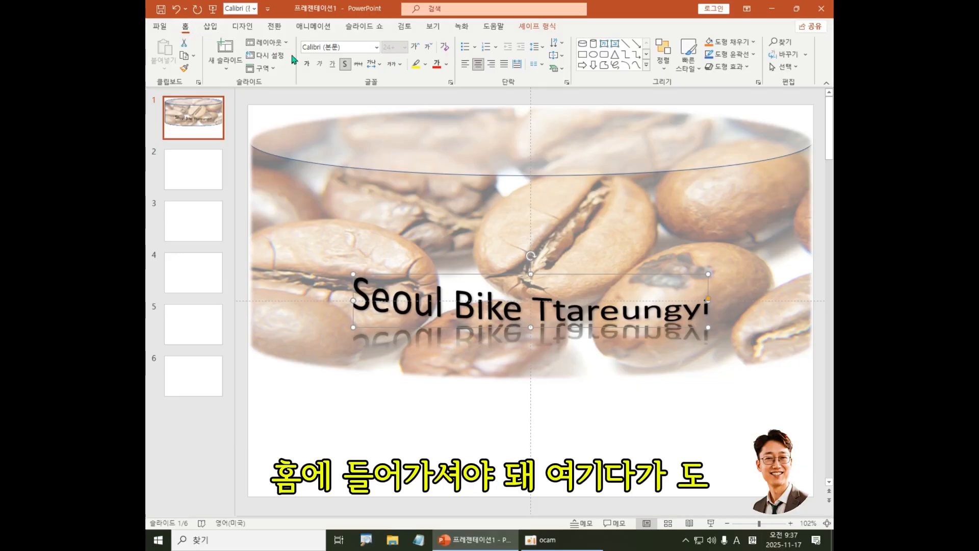
pyautogui.click(352, 47)
pyautogui.write('ehe')
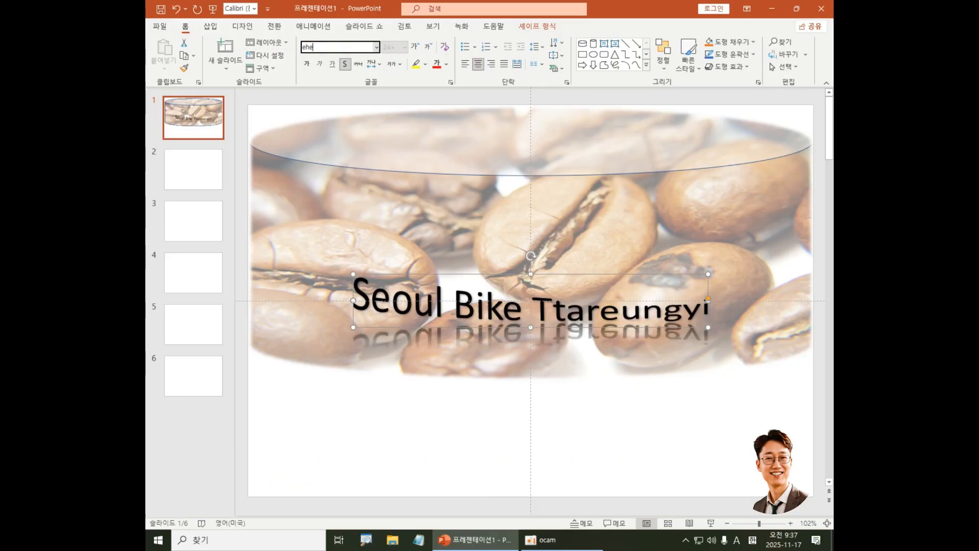
pyautogui.write('dn')
pyautogui.press('BackSpace')
pyautogui.press('BackSpace')
pyautogui.press('BackSpace')
pyautogui.press('BackSpace')
pyautogui.press('BackSpace')
pyautogui.write('돋움')
pyautogui.press('Return')
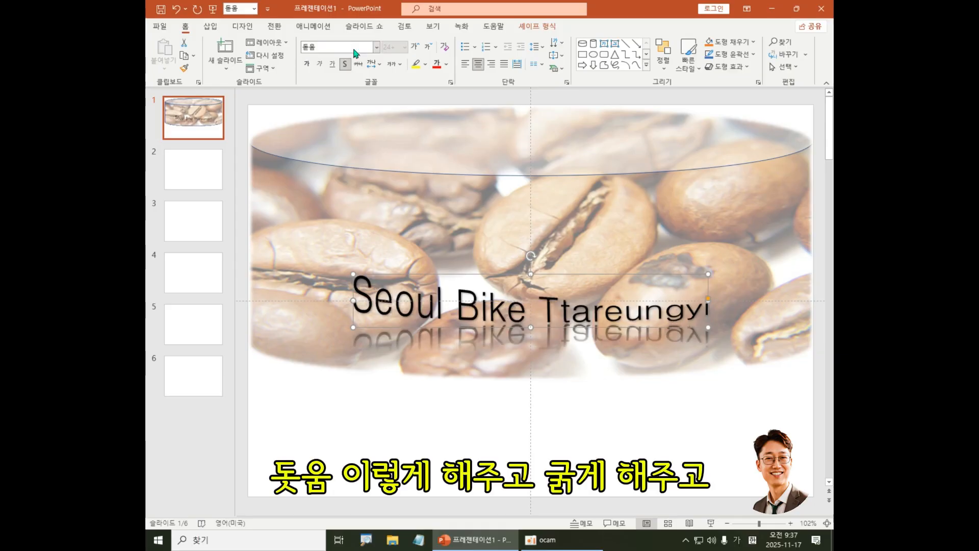
# Step: Make the title text bold and turn off its text shadow
pyautogui.click(306, 63)
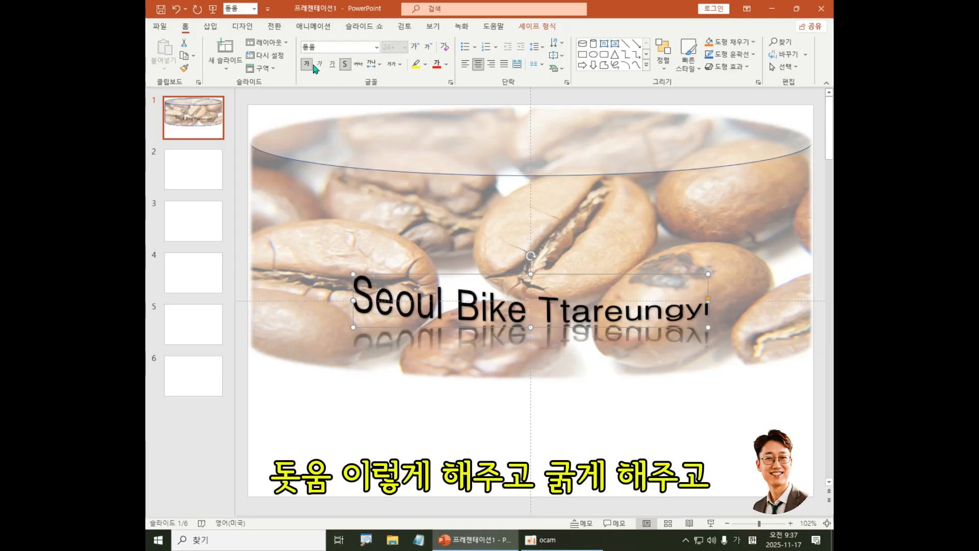
pyautogui.click(345, 63)
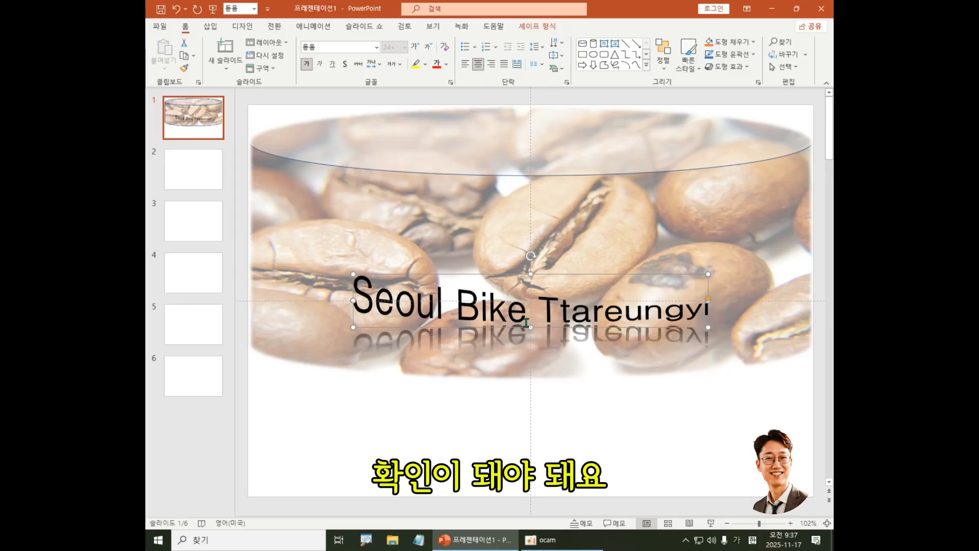
# Step: Move the title text down onto the lower edge of the coffee-bean shape and enlarge it toward its upper-left corner
pyautogui.click(596, 336)
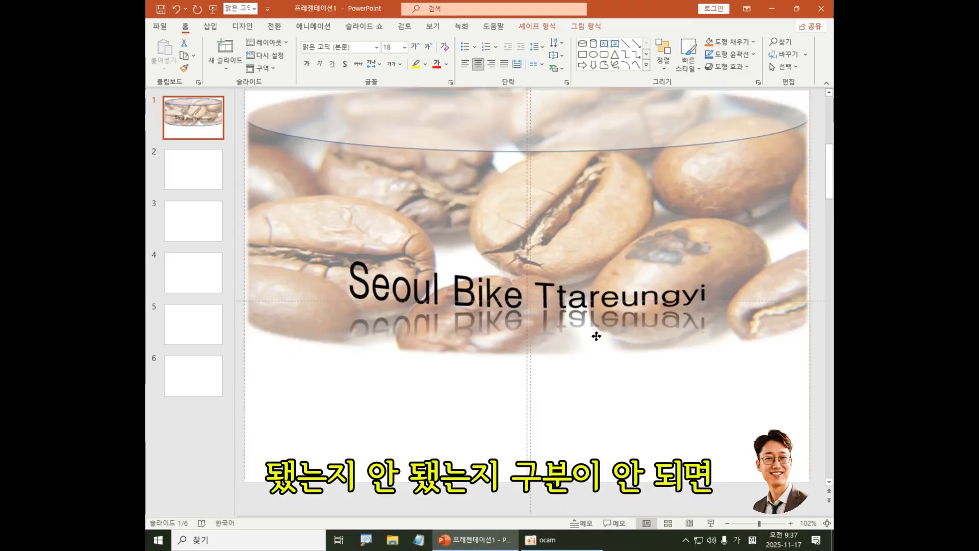
pyautogui.moveTo(596, 336)
pyautogui.mouseDown()
pyautogui.moveTo(597, 350)
pyautogui.moveTo(590, 327)
pyautogui.moveTo(600, 325)
pyautogui.mouseUp()
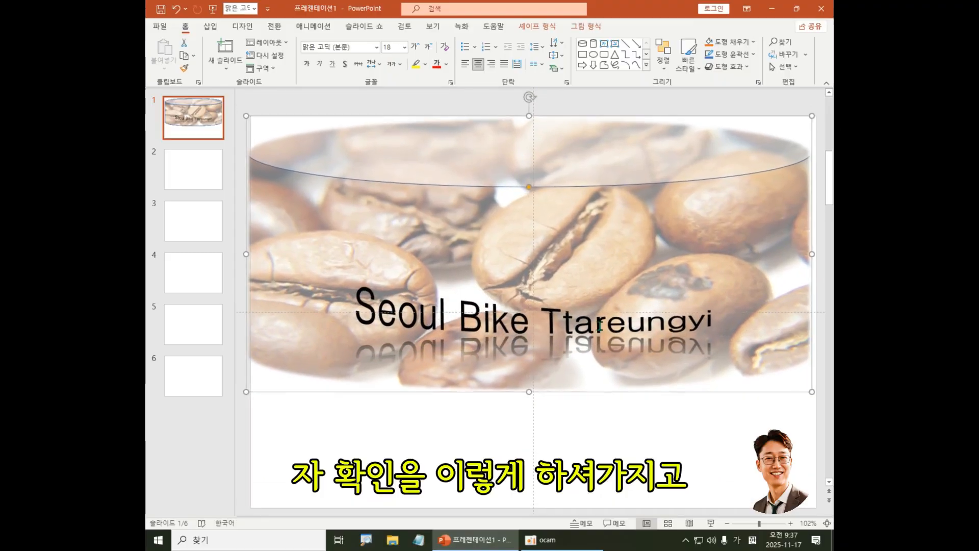
pyautogui.click(599, 325)
pyautogui.moveTo(606, 278); pyautogui.dragTo(607, 360)
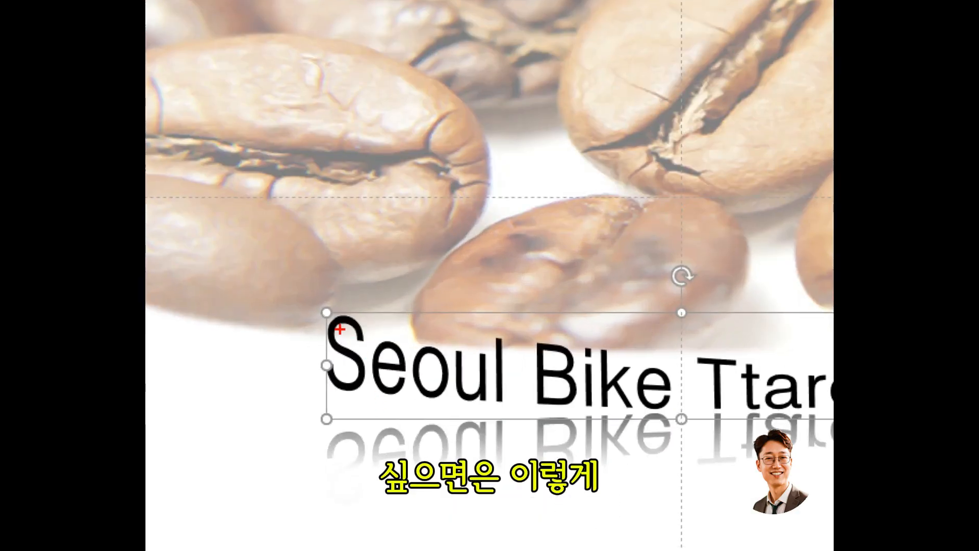
pyautogui.moveTo(313, 295)
pyautogui.mouseDown()
pyautogui.moveTo(344, 327)
pyautogui.moveTo(290, 302)
pyautogui.mouseUp()
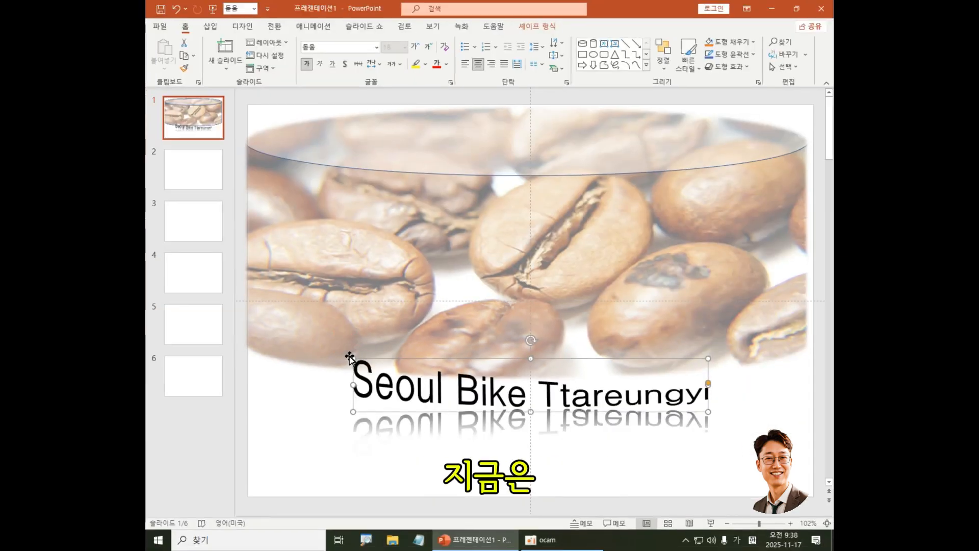
pyautogui.moveTo(352, 358); pyautogui.dragTo(324, 330)
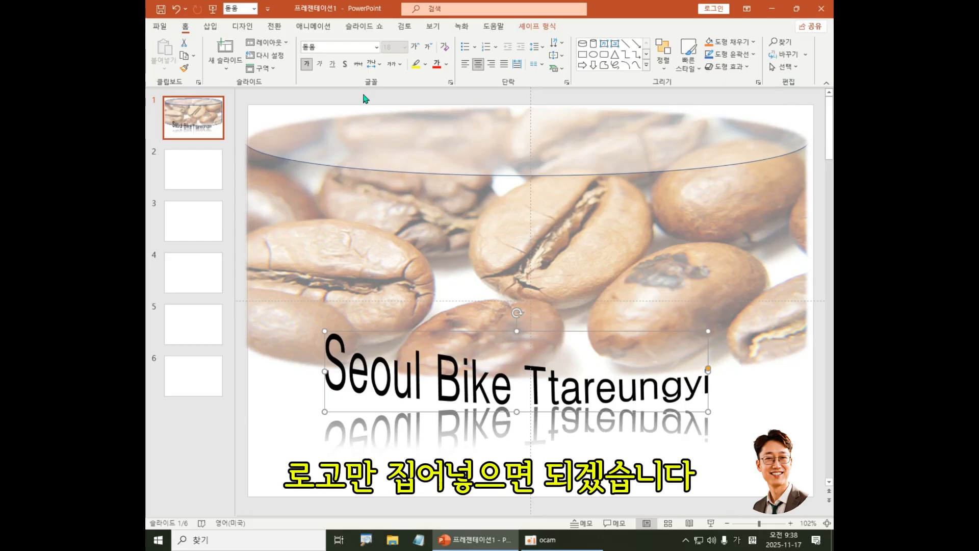
# Step: Insert the picture 로고2 from the ITQ Picture folder on this device onto slide 1
pyautogui.click(210, 26)
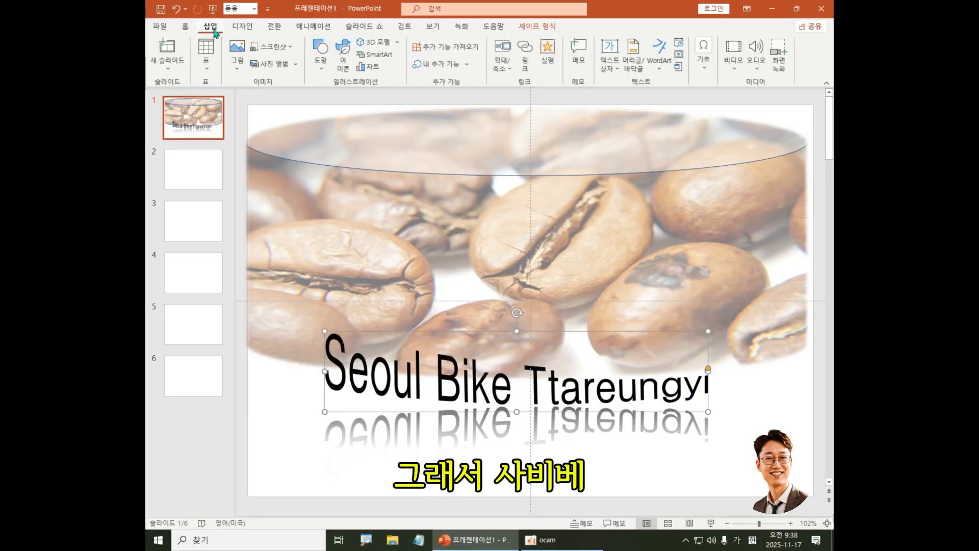
pyautogui.click(238, 60)
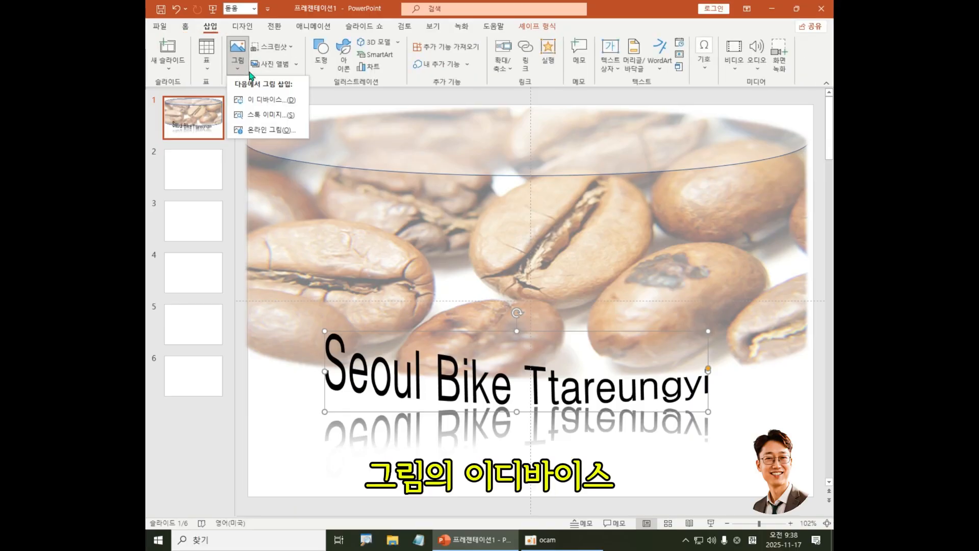
pyautogui.click(271, 101)
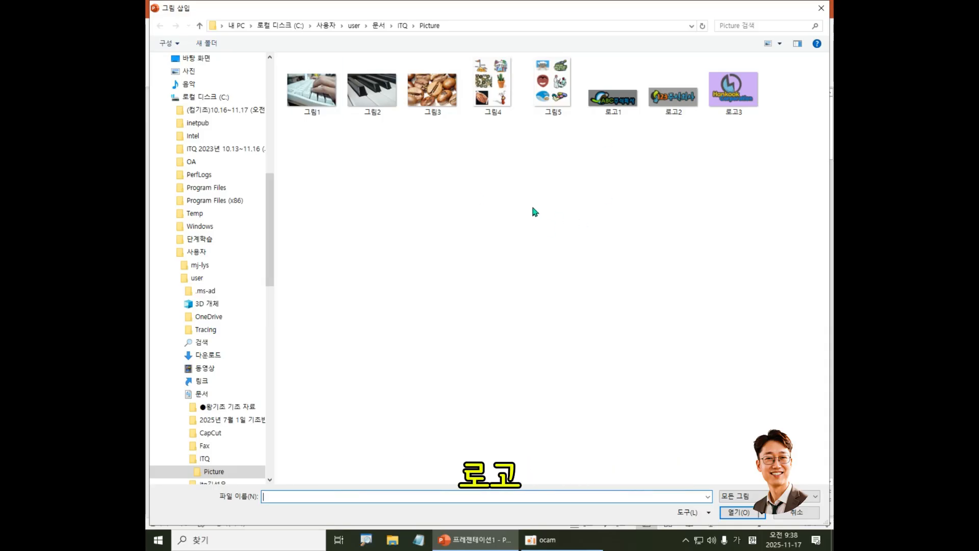
pyautogui.click(674, 111)
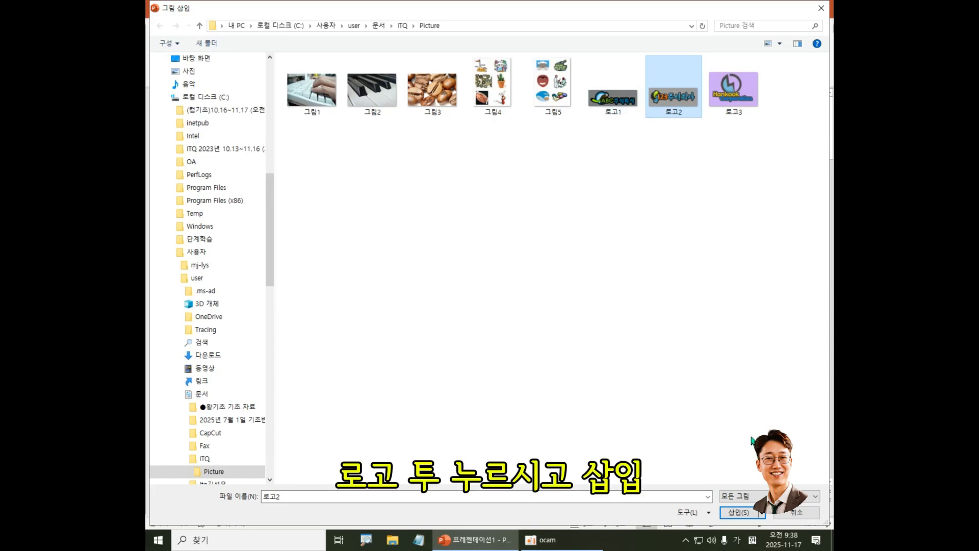
pyautogui.click(739, 512)
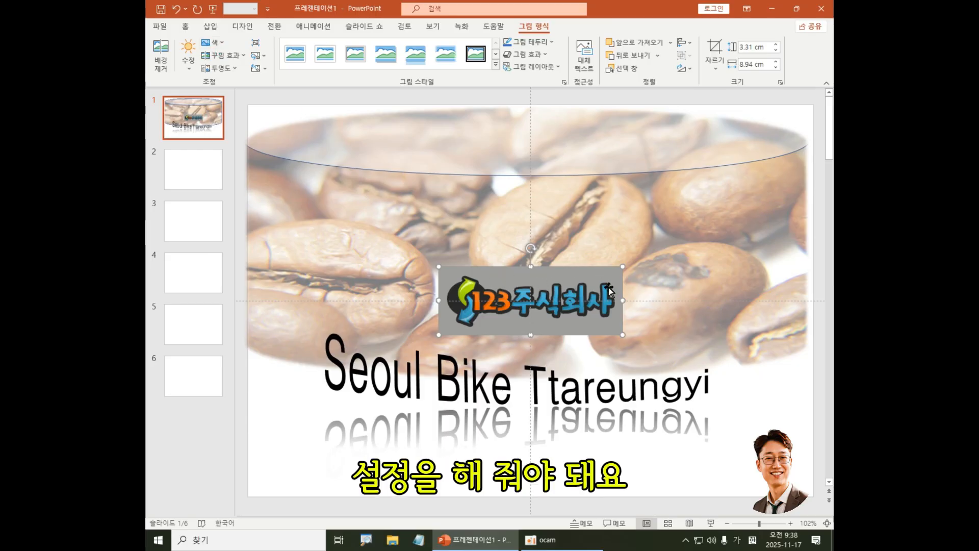
# Step: Make the grey background of the 로고2 logo transparent with the Set Transparent Color tool
pyautogui.click(218, 43)
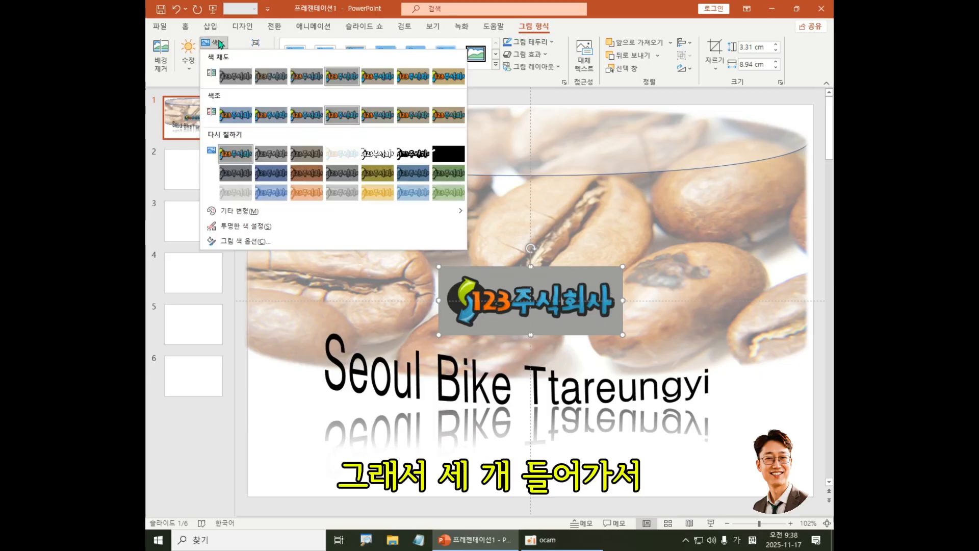
pyautogui.click(281, 232)
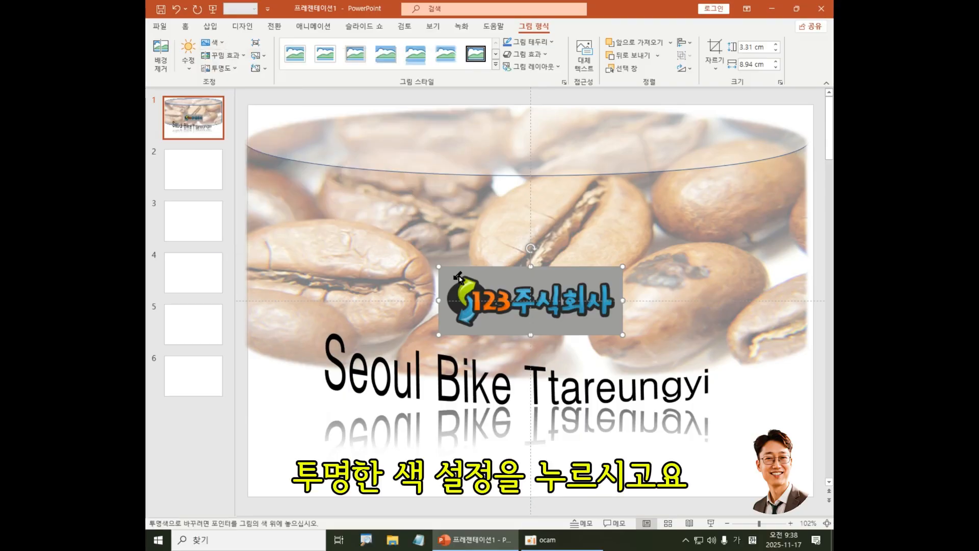
pyautogui.click(501, 279)
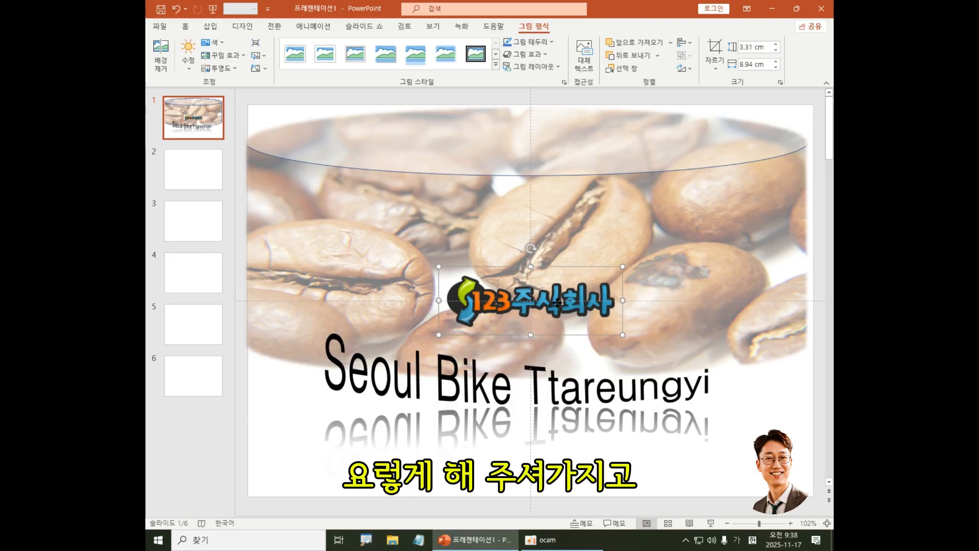
# Step: Move the logo to the upper-right corner of slide 1 and shrink it to about 1.48 × 3.99 cm
pyautogui.moveTo(557, 302); pyautogui.dragTo(748, 146)
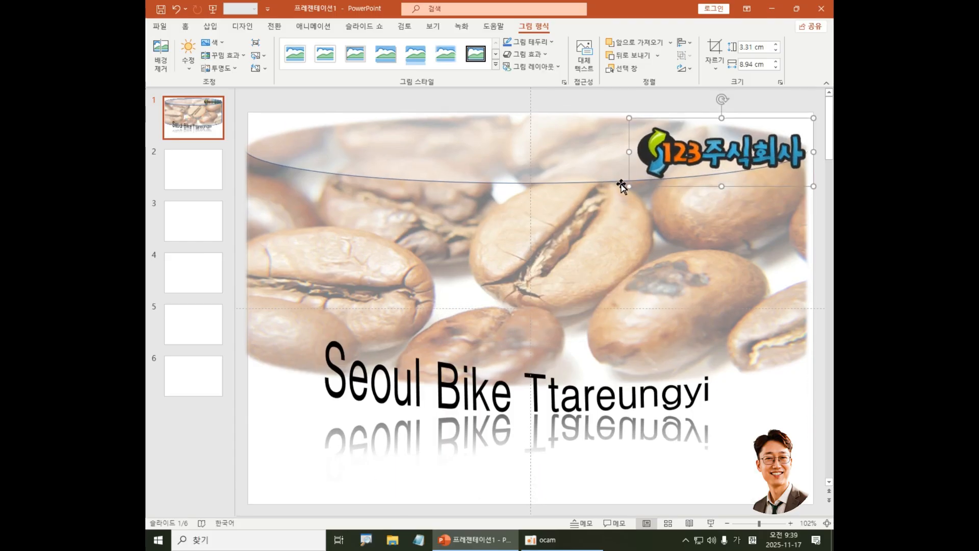
pyautogui.moveTo(624, 186); pyautogui.dragTo(767, 131)
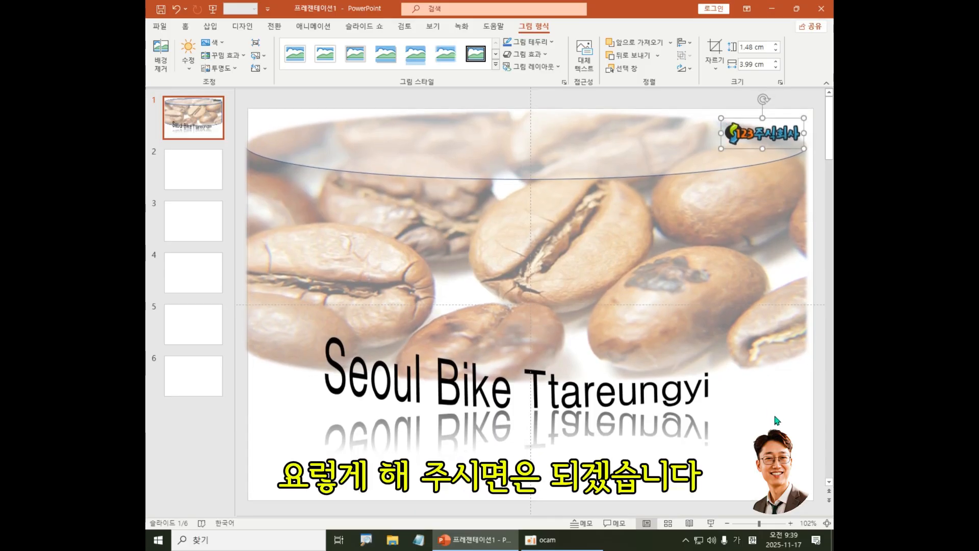
pyautogui.press('Escape')
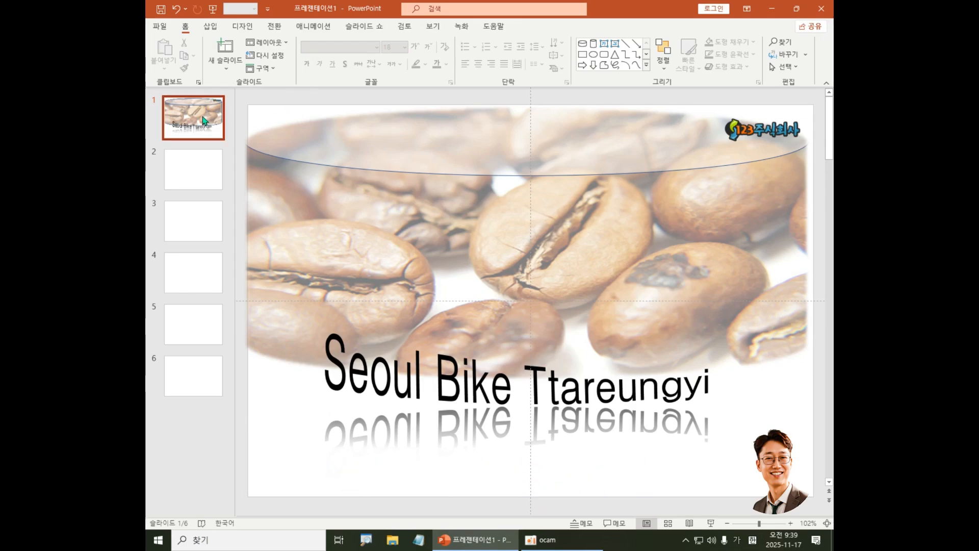
# Step: Start saving the presentation under a new name and open the ITQ folder in 문서 as the save location
pyautogui.click(161, 9)
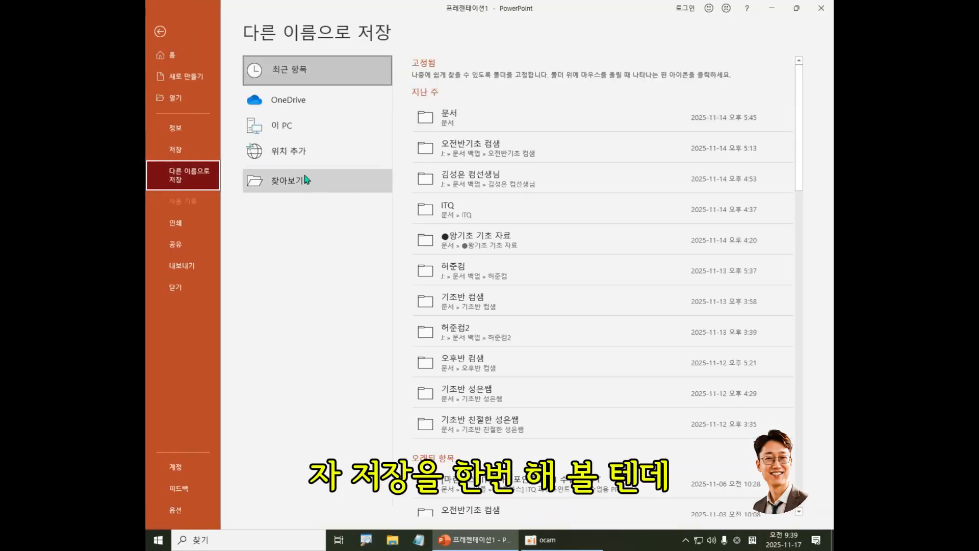
pyautogui.click(320, 188)
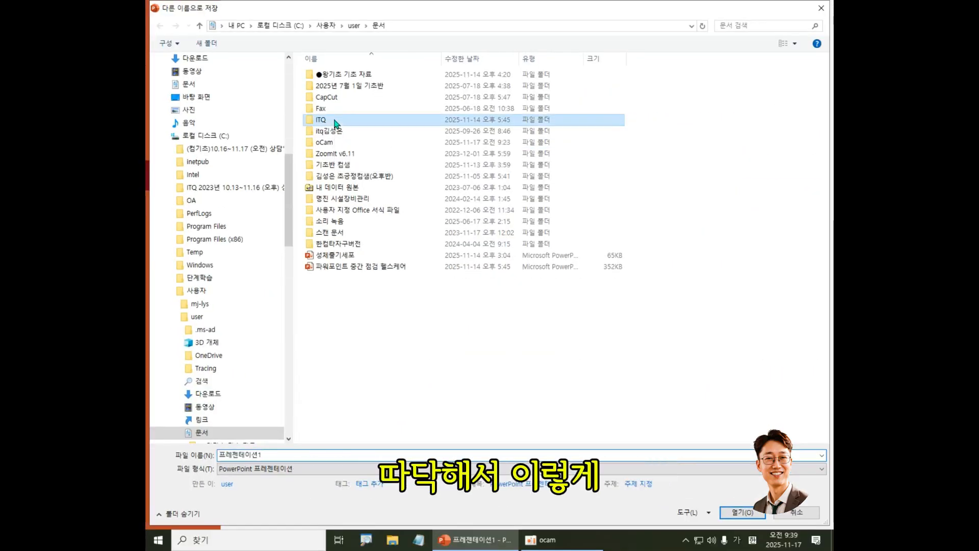
pyautogui.doubleClick(335, 121)
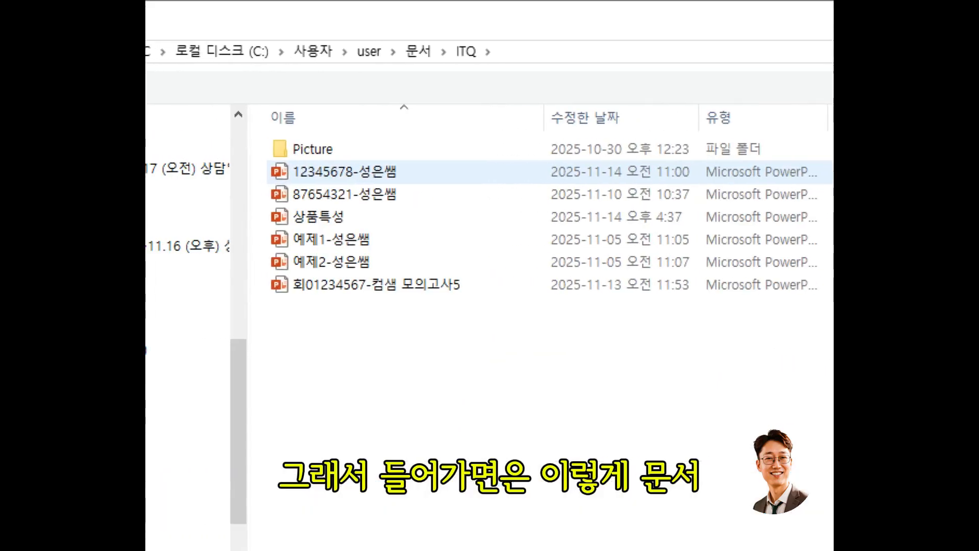
pyautogui.moveTo(361, 4); pyautogui.dragTo(386, 23)
pyautogui.moveTo(452, 35)
pyautogui.mouseDown()
pyautogui.moveTo(503, 82)
pyautogui.moveTo(392, 86)
pyautogui.moveTo(479, 134)
pyautogui.mouseUp()
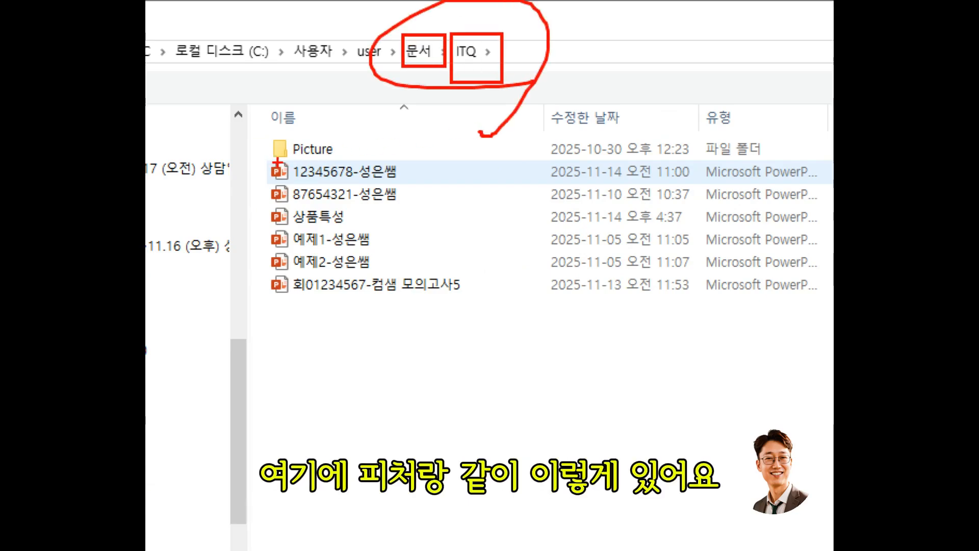
pyautogui.moveTo(281, 163); pyautogui.dragTo(400, 152)
pyautogui.moveTo(264, 179); pyautogui.dragTo(269, 308)
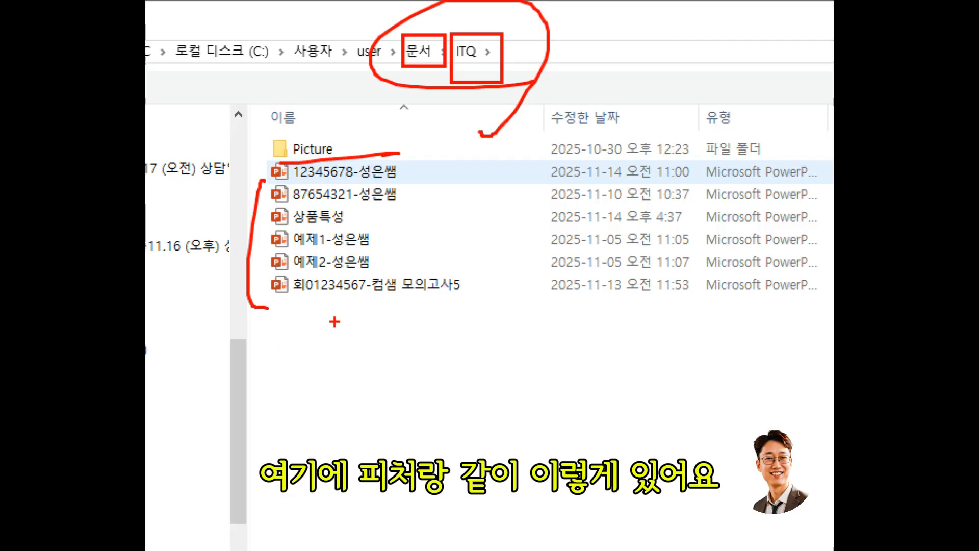
pyautogui.press('Escape')
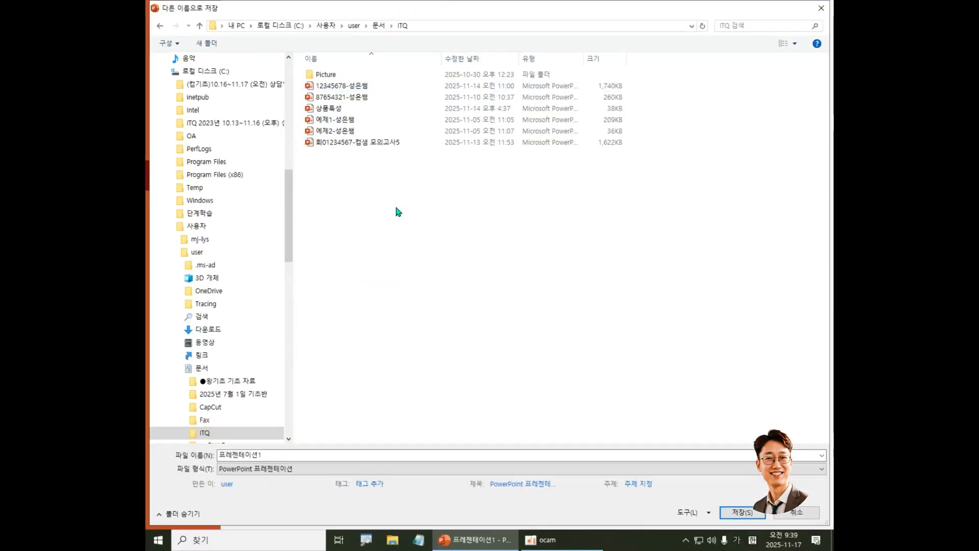
pyautogui.doubleClick(288, 455)
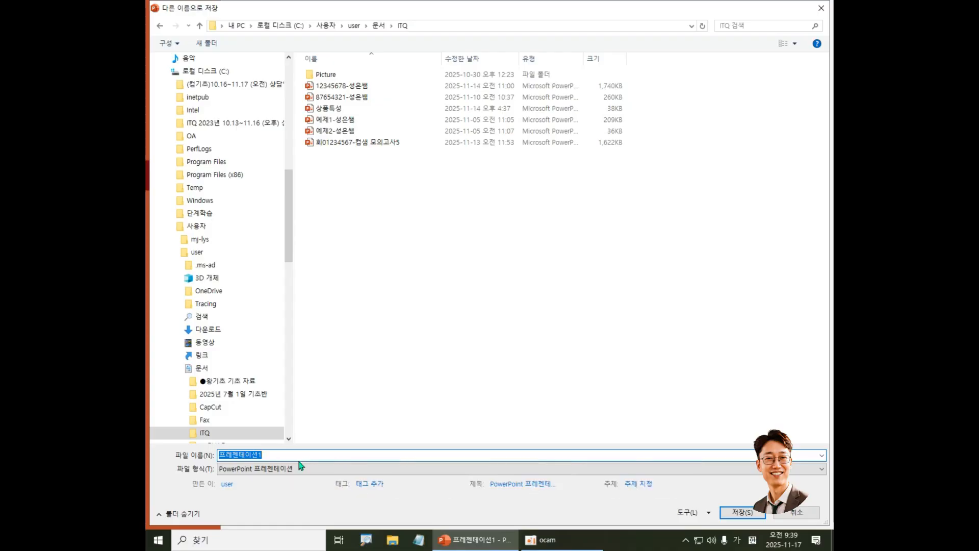
pyautogui.write('실전모의')
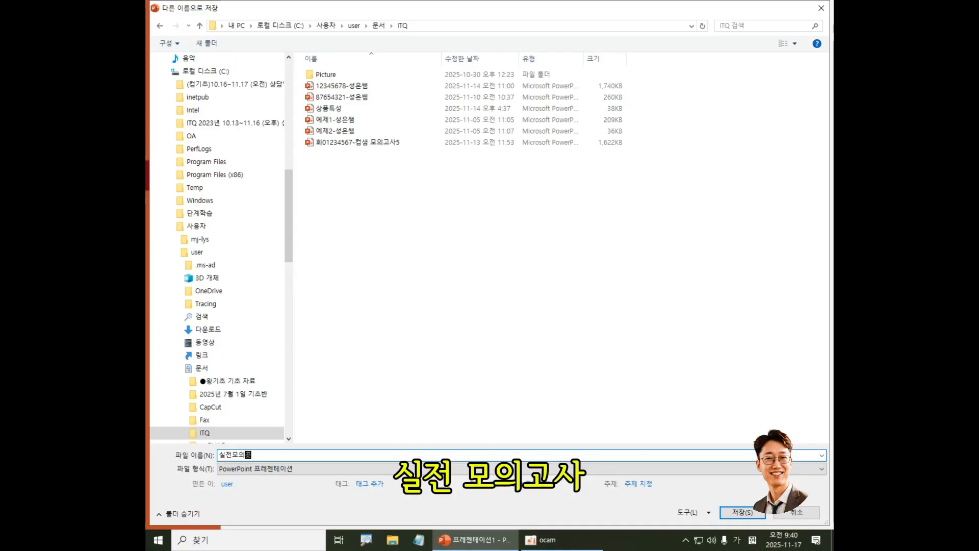
pyautogui.write('고사')
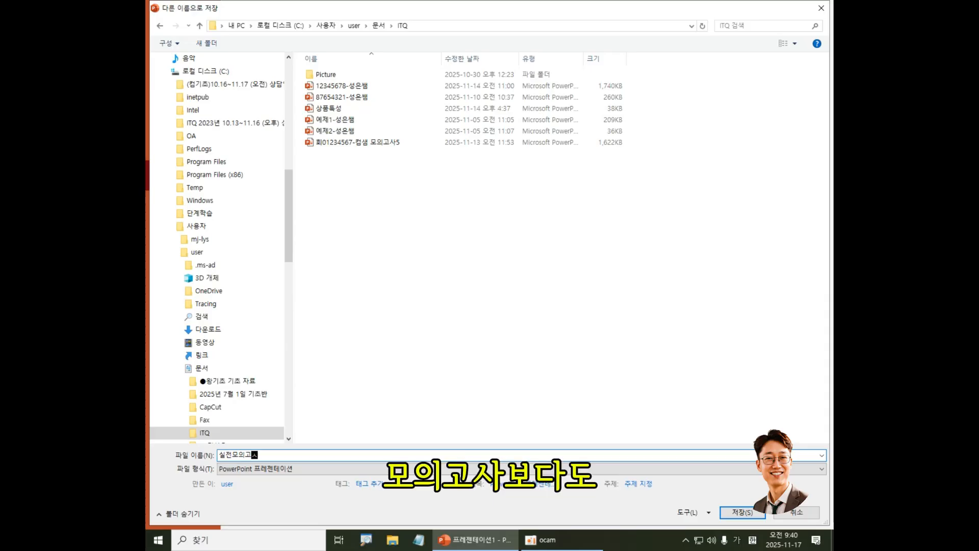
pyautogui.press('BackSpace')
pyautogui.press('BackSpace')
pyautogui.press('BackSpace')
pyautogui.press('BackSpace')
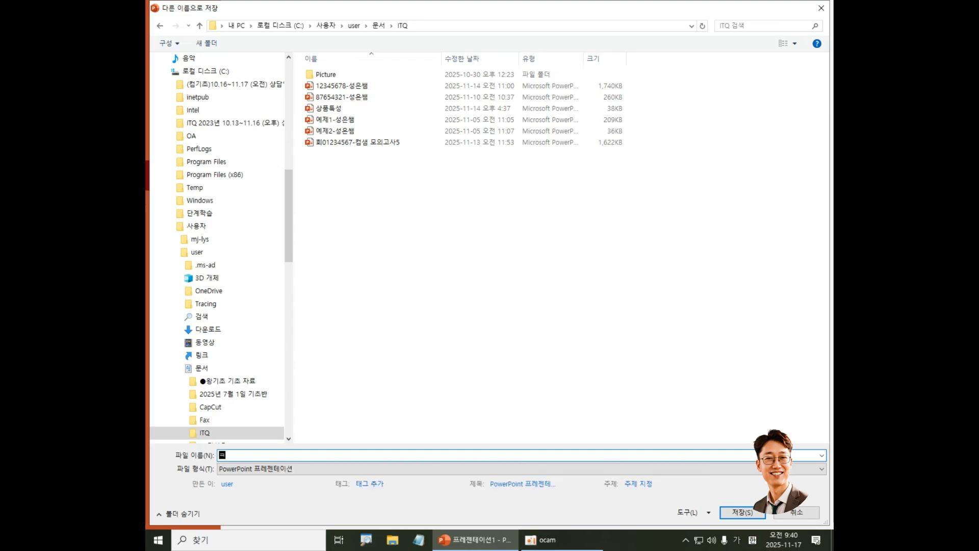
# Step: Enter 컴샘-ITQ엑셀평가 as the file name for the presentation
pyautogui.write('컴샘-엑셀')
pyautogui.press('Hangul')
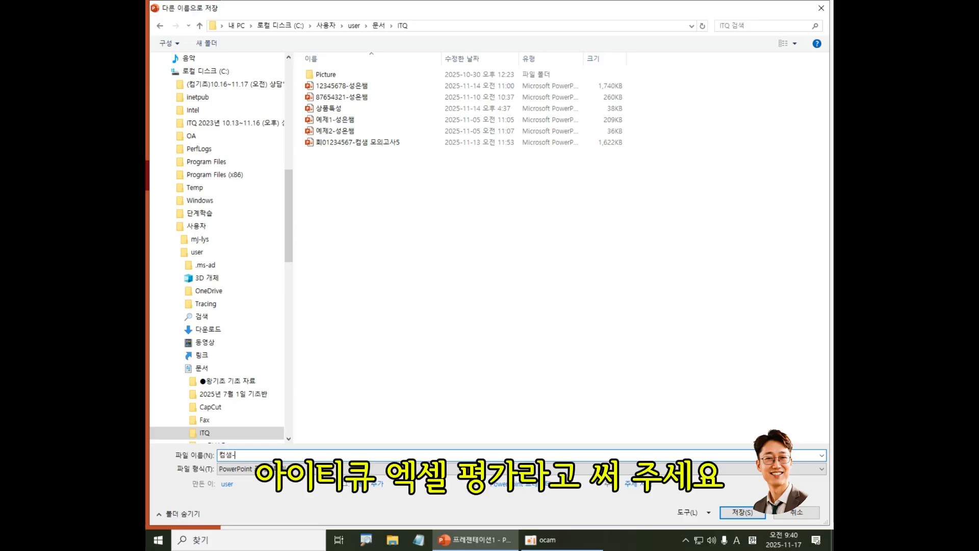
pyautogui.write('ITQ')
pyautogui.press('Hangul')
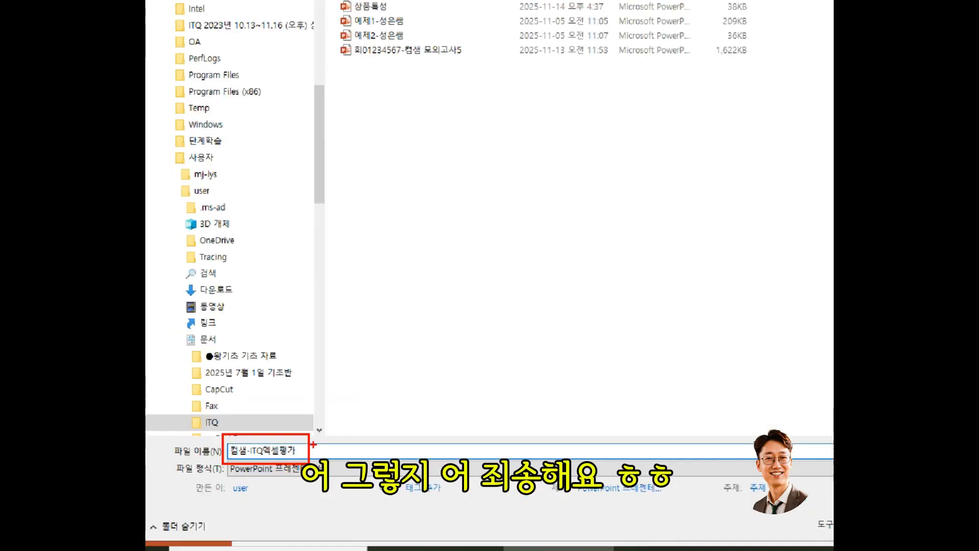
# Step: Correct the file name to 컴샘-ITQ파워포인트평가 and save the presentation in the ITQ folder
pyautogui.press('Escape')
pyautogui.click(264, 454)
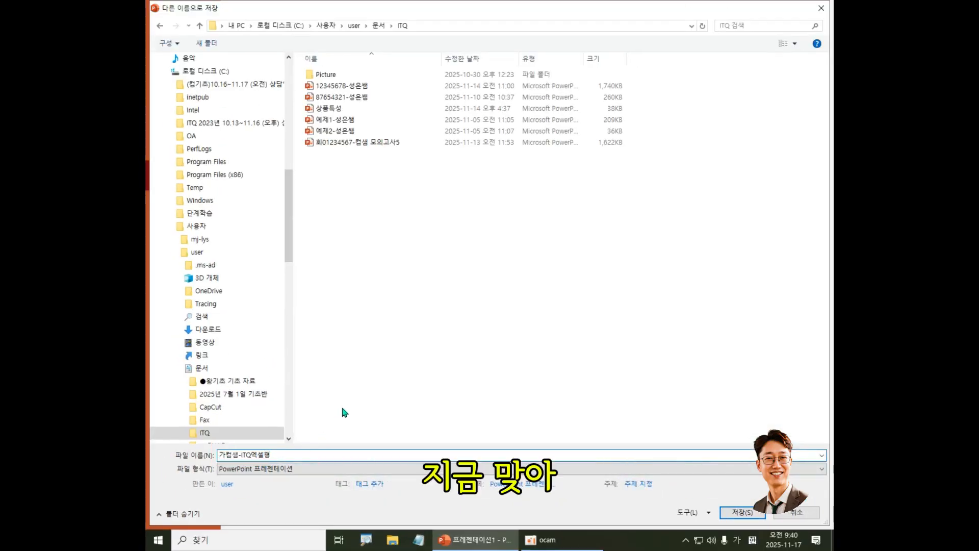
pyautogui.press('BackSpace')
pyautogui.press('BackSpace')
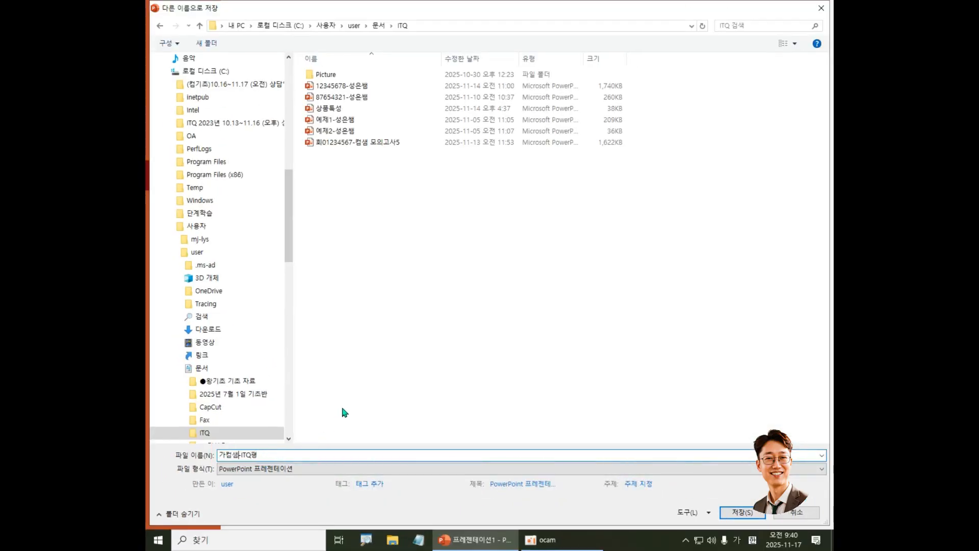
pyautogui.press('Home')
pyautogui.press('Delete')
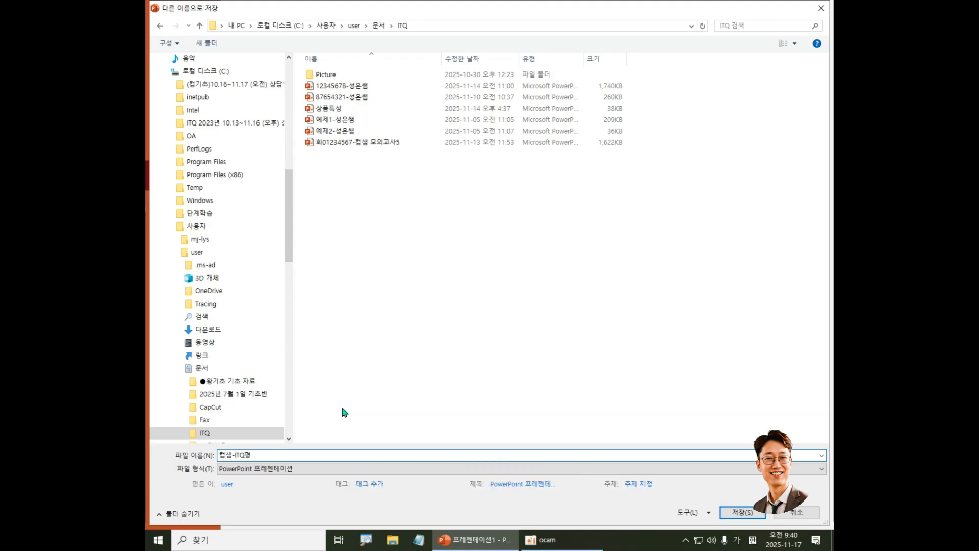
pyautogui.write('파워포인트')
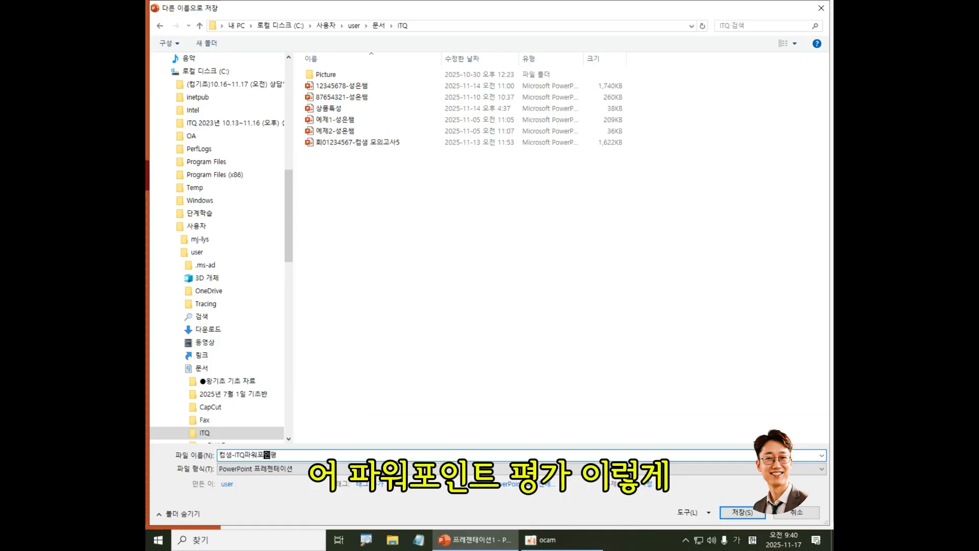
pyautogui.press('Right')
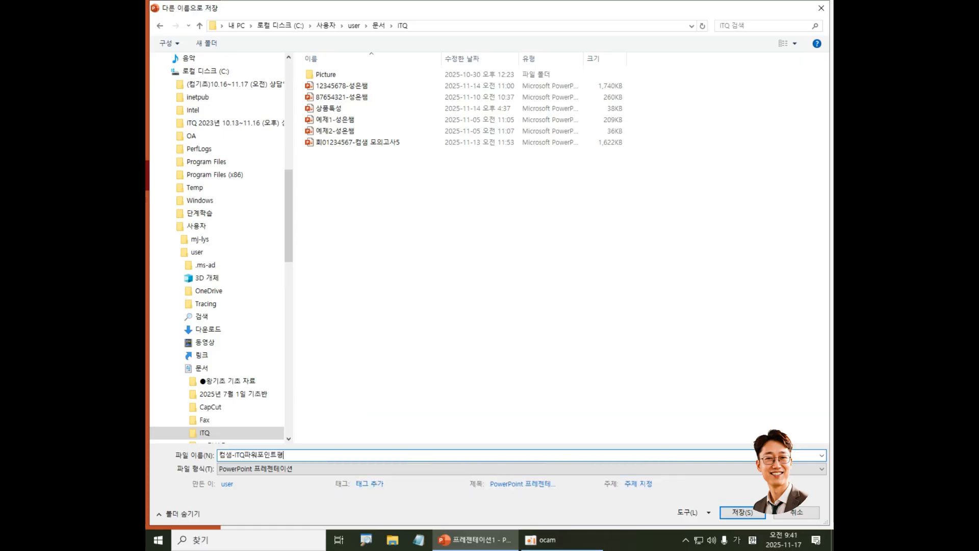
pyautogui.write('평가')
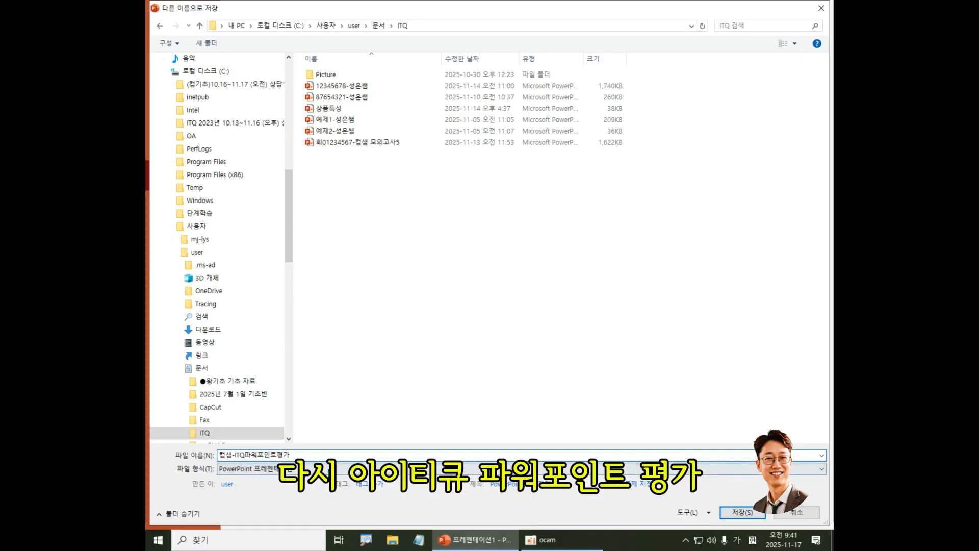
pyautogui.click(742, 512)
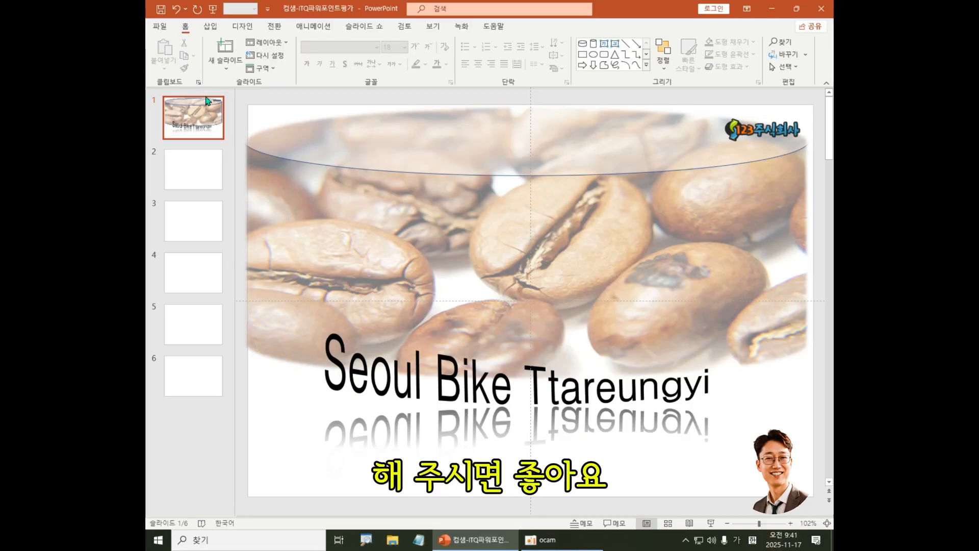
# Step: Select slide 1 and save the presentation again under its existing name
pyautogui.click(198, 125)
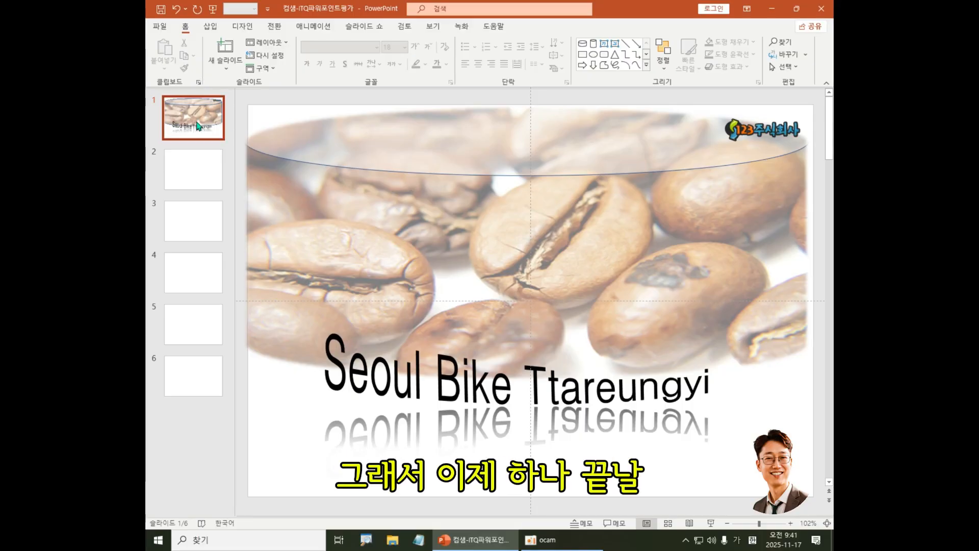
pyautogui.click(162, 10)
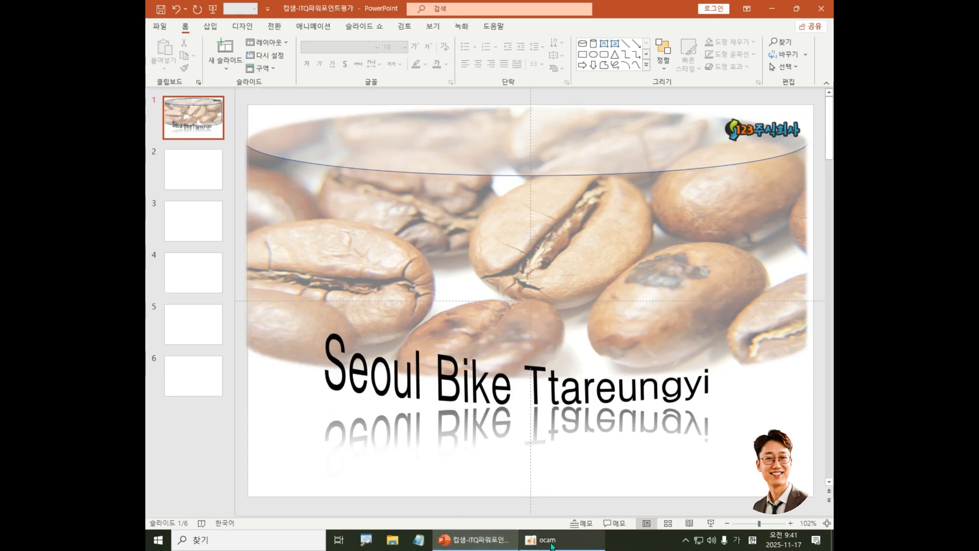
pyautogui.click(571, 544)
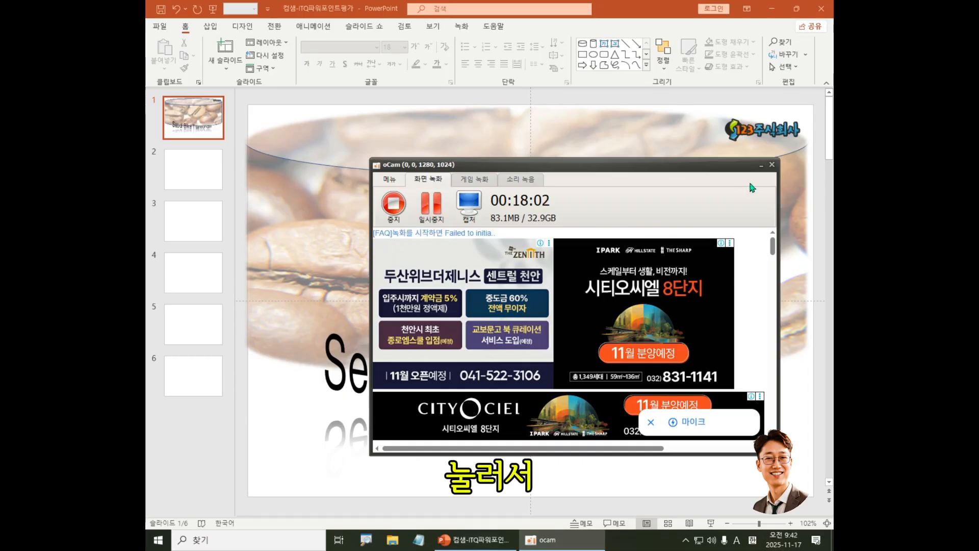
pyautogui.click(763, 166)
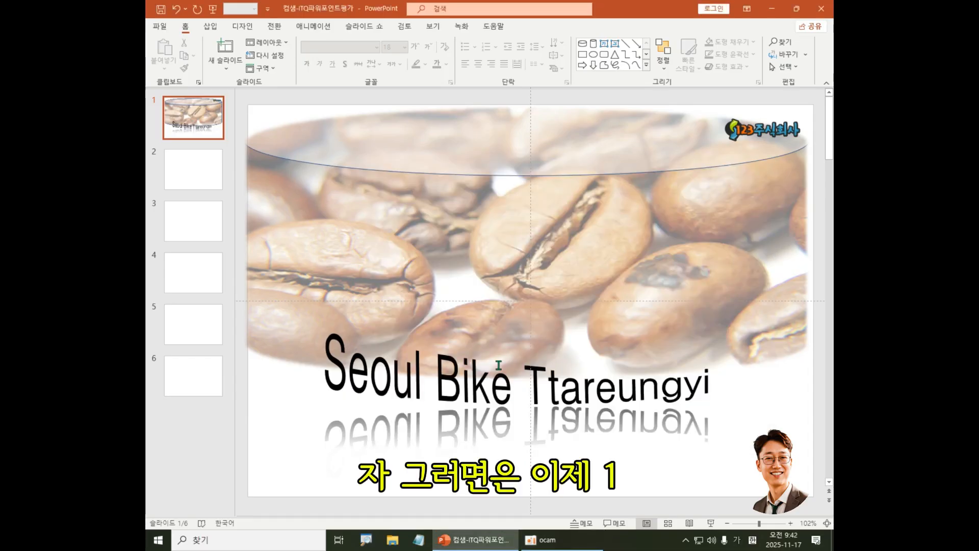
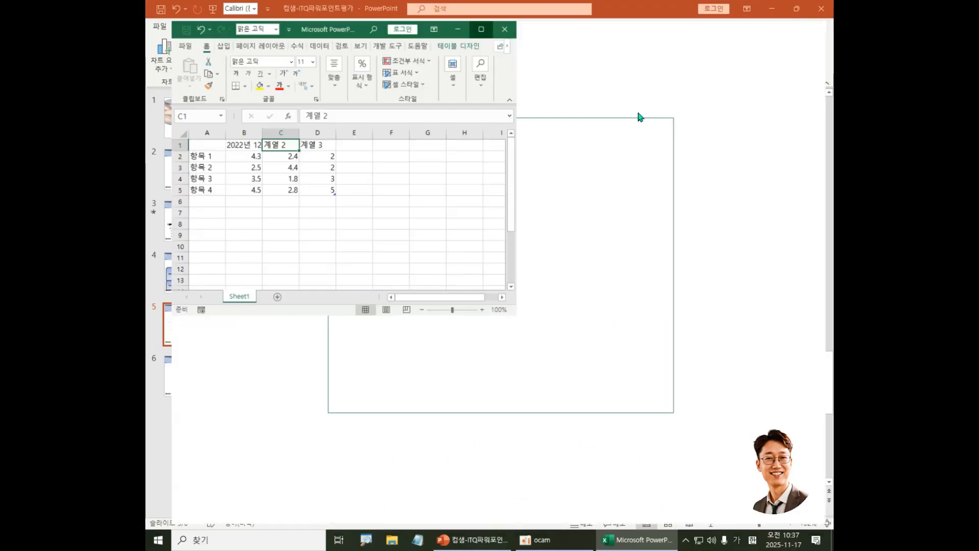
# Step: Widen column B of the chart data sheet so the full heading 2022년 12월 fits in its cell
pyautogui.click(804, 524)
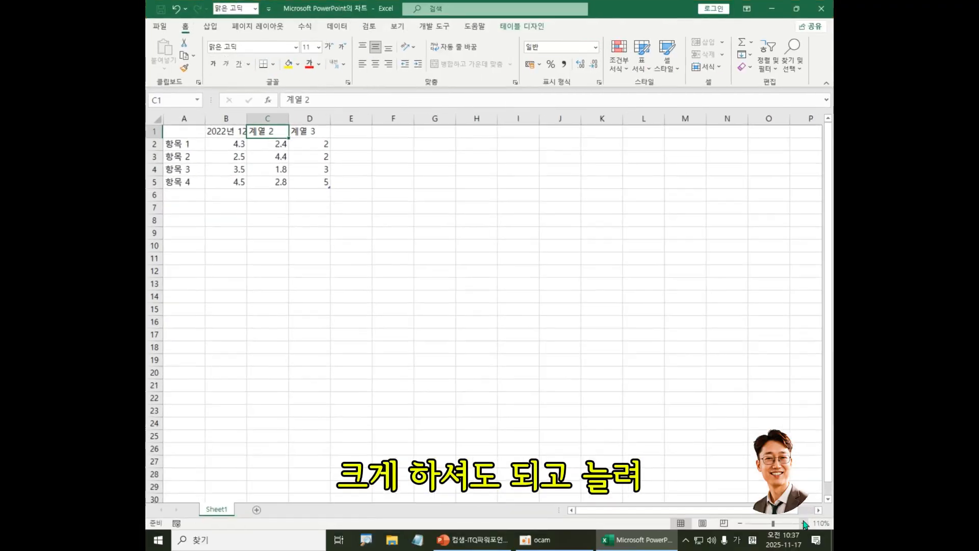
pyautogui.click(803, 524)
pyautogui.click(803, 524)
pyautogui.click(803, 524)
pyautogui.click(804, 524)
pyautogui.click(804, 524)
pyautogui.moveTo(297, 131); pyautogui.dragTo(319, 124)
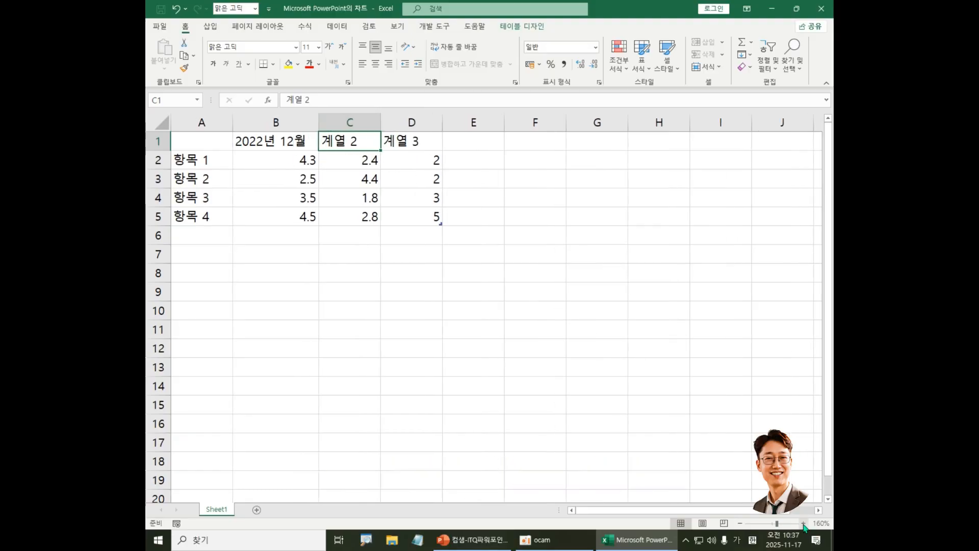
# Step: Enter 2023년 8월 as the series heading in C1 and widen column C to fit it
pyautogui.scroll(4, 490, 242)
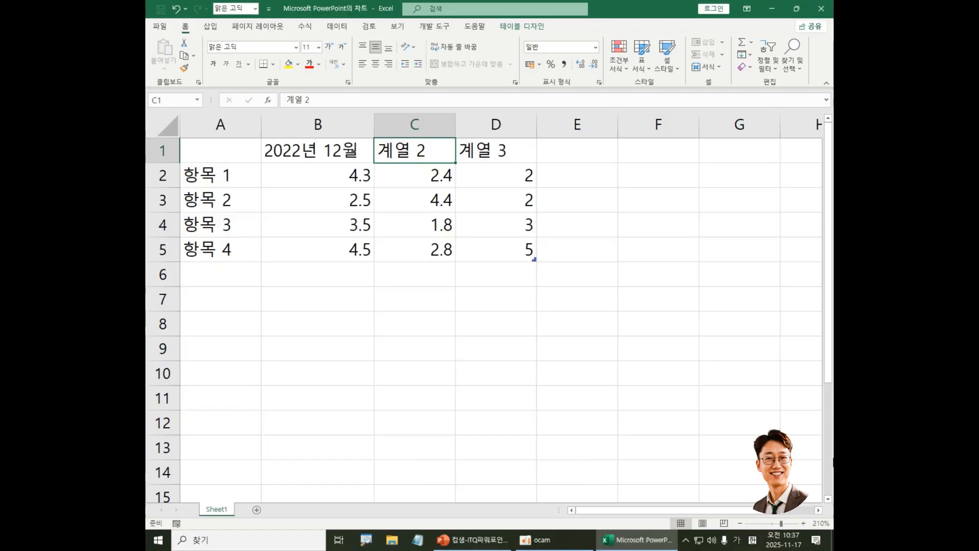
pyautogui.write('2023년 ')
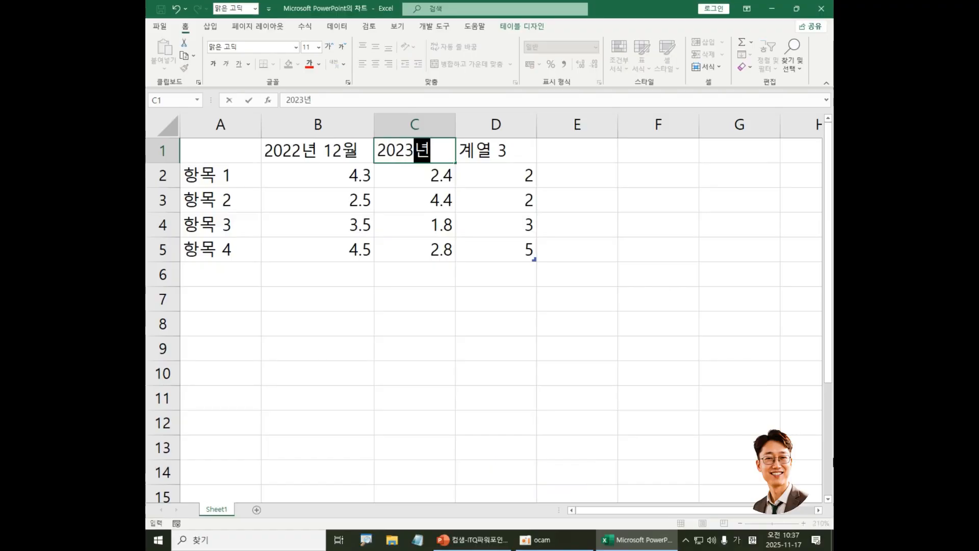
pyautogui.write('8월')
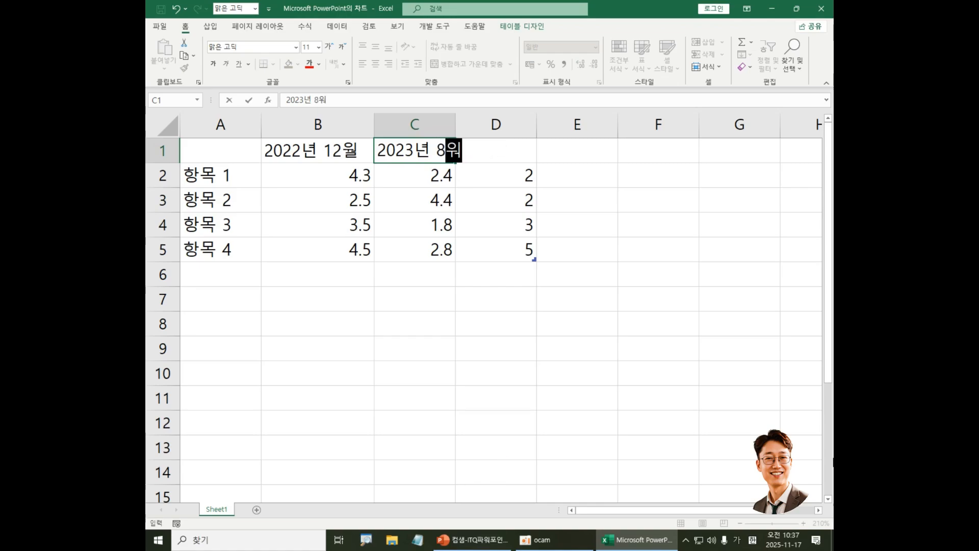
pyautogui.press('Tab')
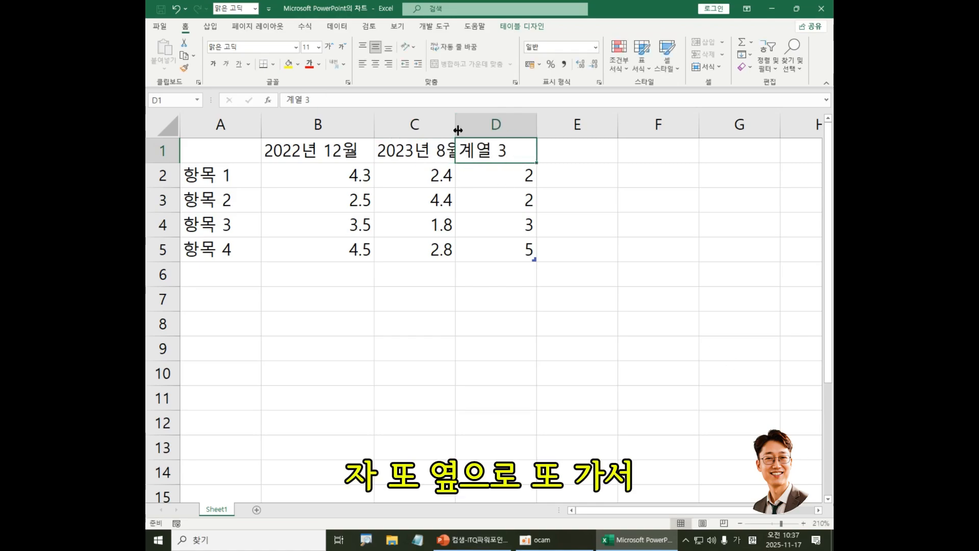
pyautogui.moveTo(457, 126); pyautogui.dragTo(486, 126)
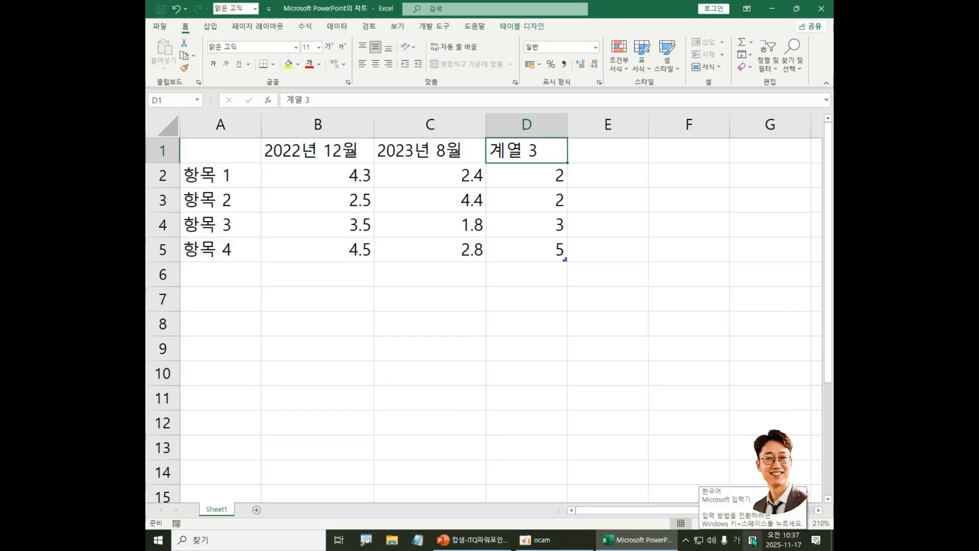
# Step: Enter 2023년 12월 as the series heading in D1 and widen column D to fit it
pyautogui.write('2023')
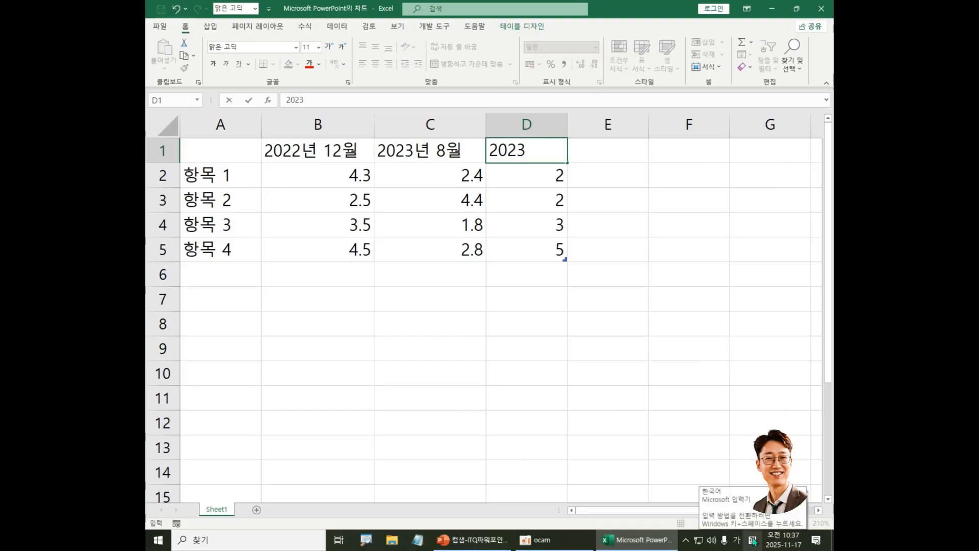
pyautogui.write('년 12월')
pyautogui.press('Return')
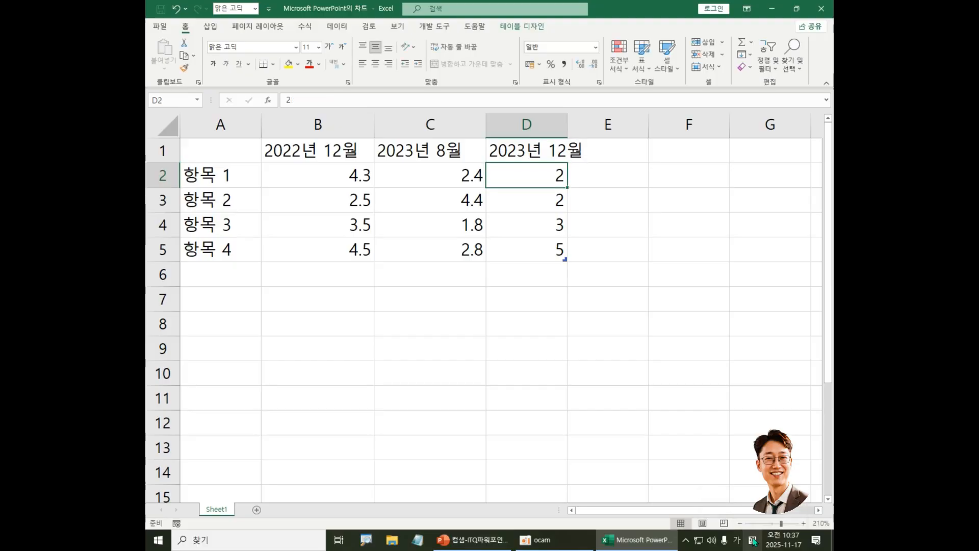
pyautogui.moveTo(570, 123); pyautogui.dragTo(598, 124)
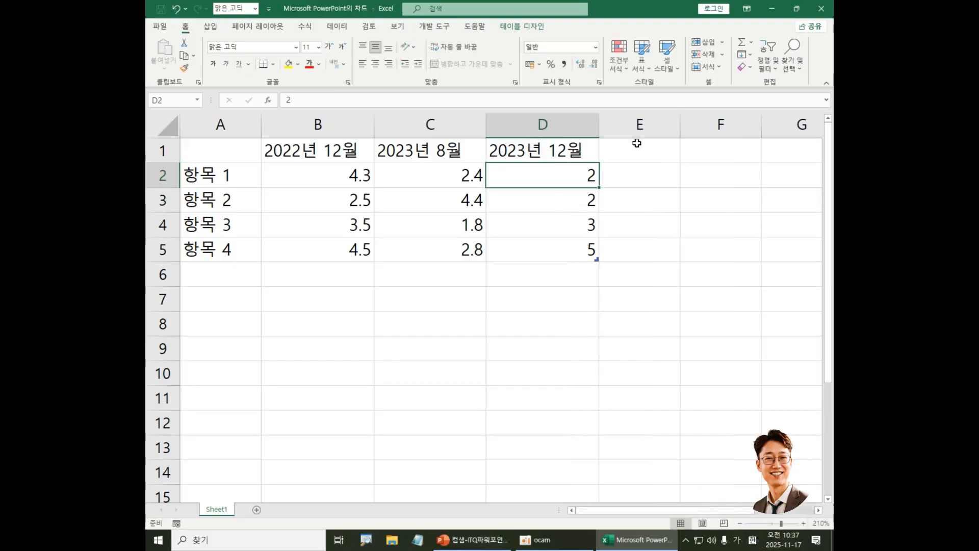
# Step: Add a fourth series heading, 2024년 8월, in E1 and widen column E to fit it
pyautogui.click(640, 157)
pyautogui.write('2')
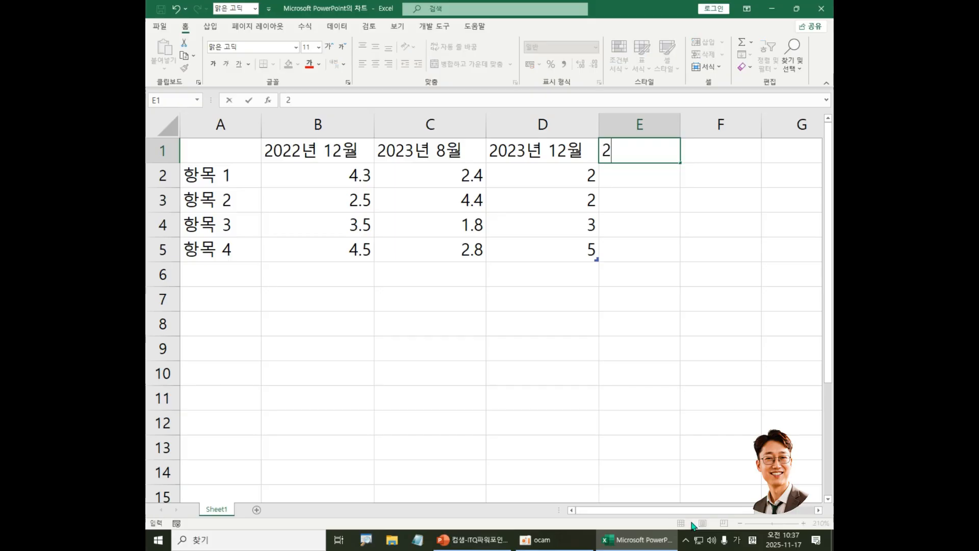
pyautogui.write('024')
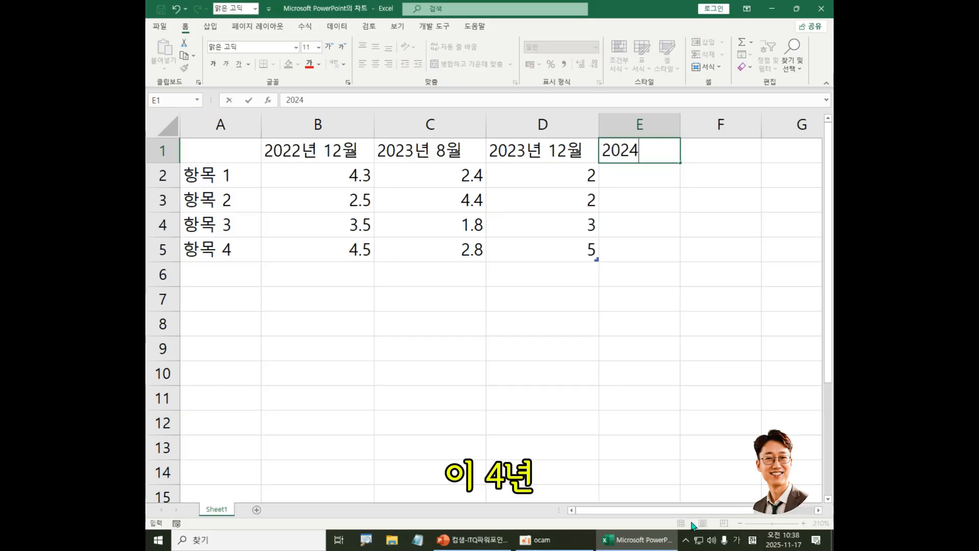
pyautogui.write('ㅕ녀')
pyautogui.press('BackSpace')
pyautogui.press('BackSpace')
pyautogui.press('BackSpace')
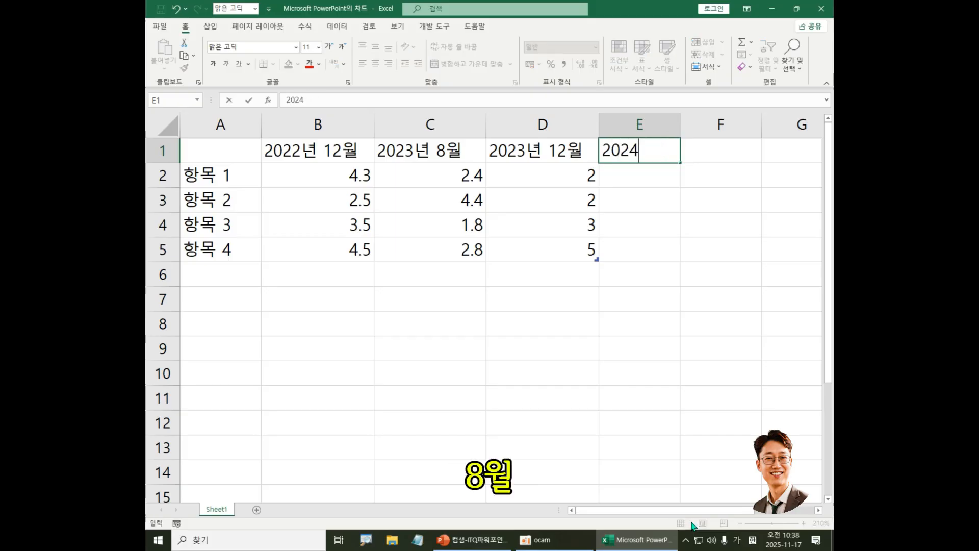
pyautogui.write('년 8')
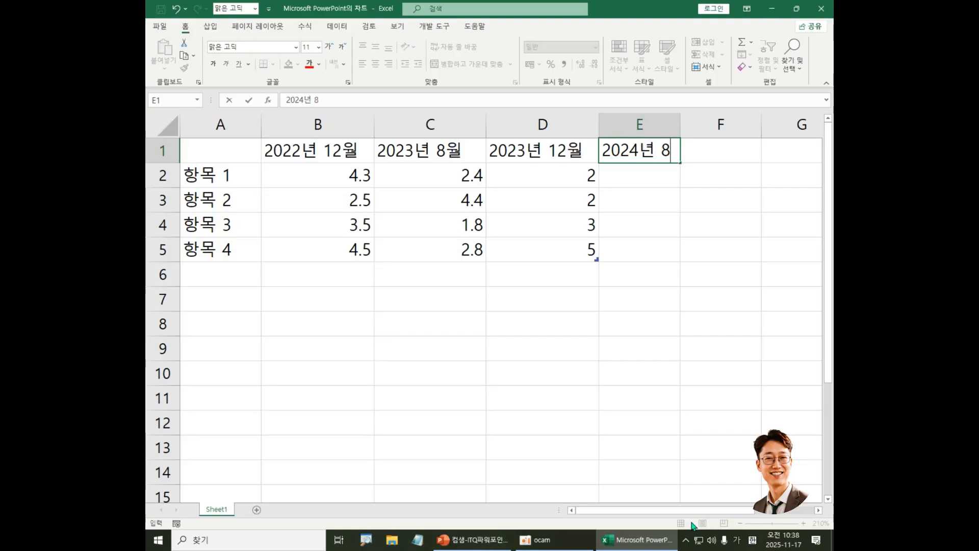
pyautogui.write('월')
pyautogui.press('Return')
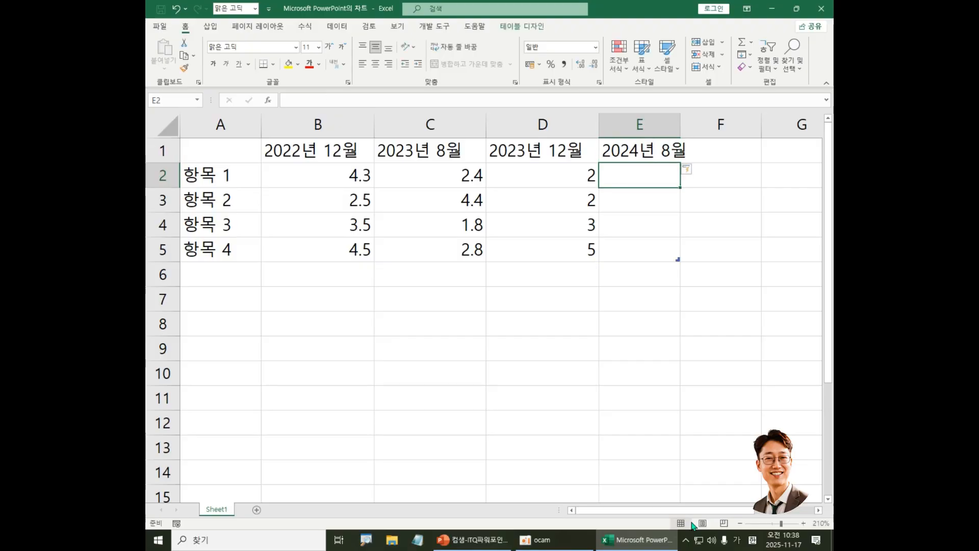
pyautogui.moveTo(680, 126); pyautogui.dragTo(694, 127)
# Step: Add a fifth series heading, 2024년 12월, in F1 and widen column F to fit it
pyautogui.click(732, 153)
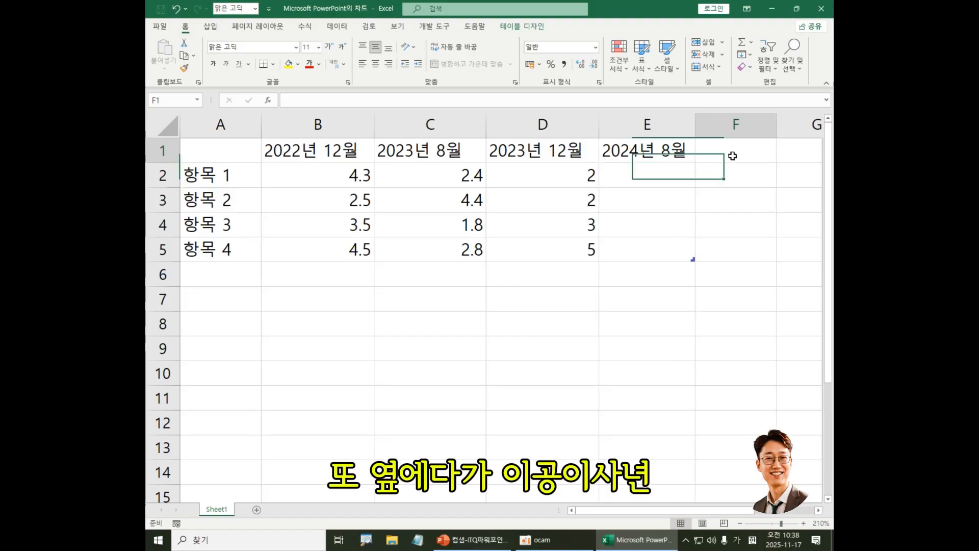
pyautogui.write('202')
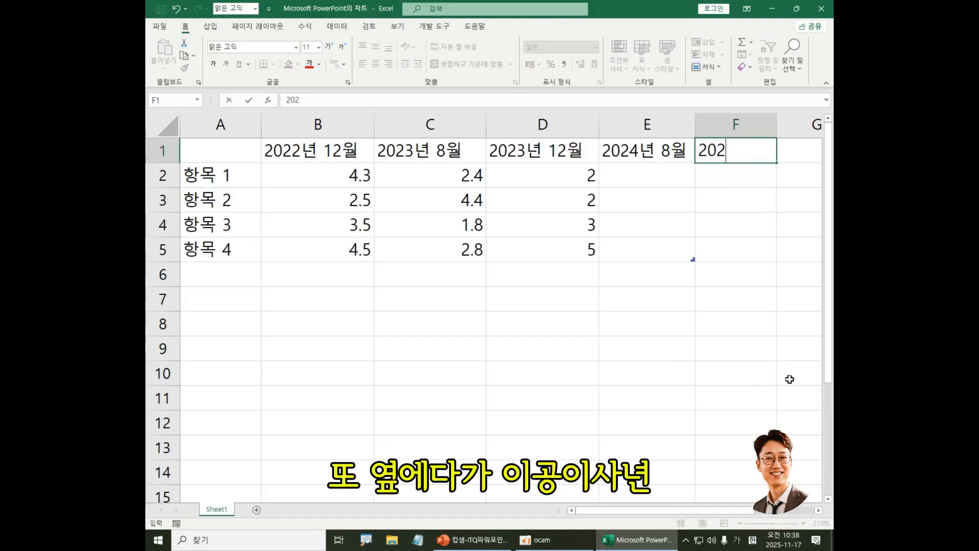
pyautogui.write('4년 1')
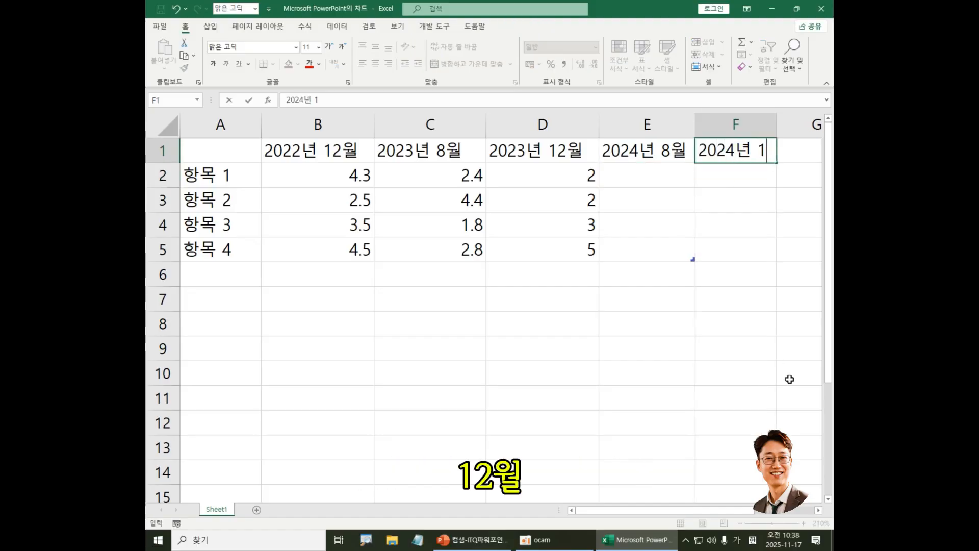
pyautogui.write('2월')
pyautogui.press('Return')
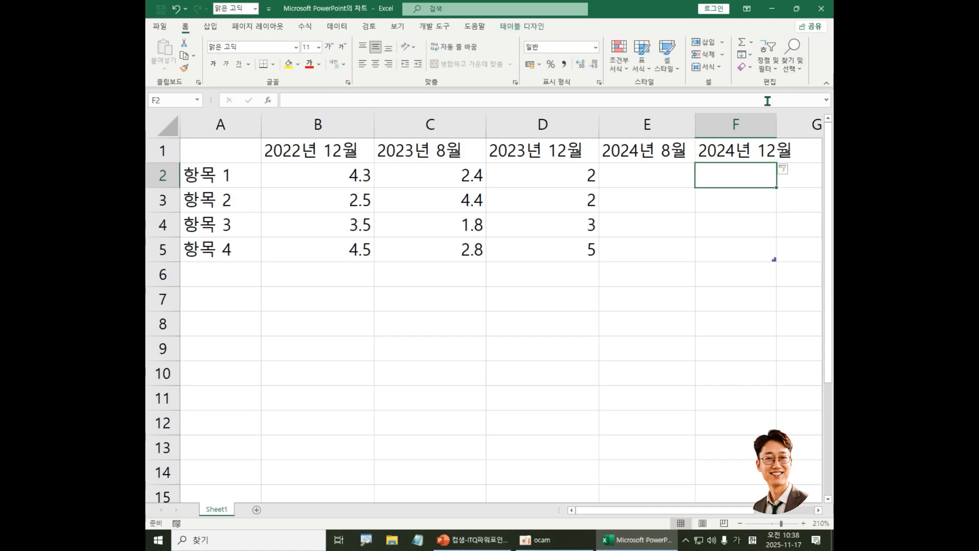
pyautogui.moveTo(777, 125); pyautogui.dragTo(800, 125)
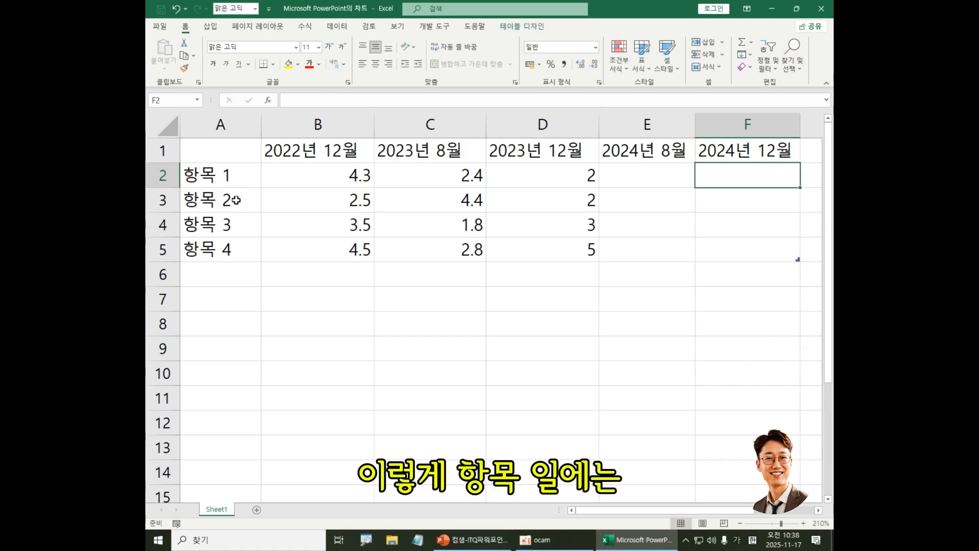
# Step: Replace the first category label in A2 with 회원가입(천명)
pyautogui.click(225, 175)
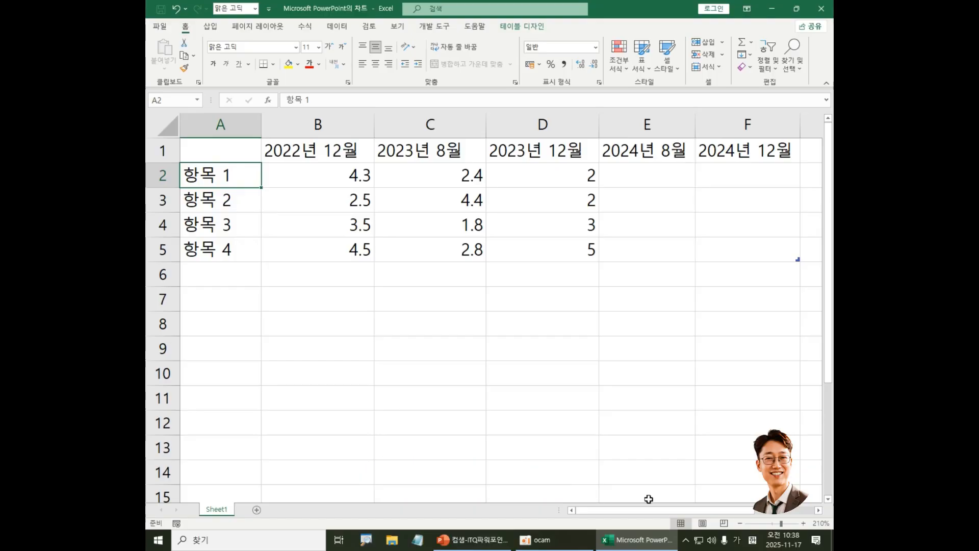
pyautogui.write('회원가이')
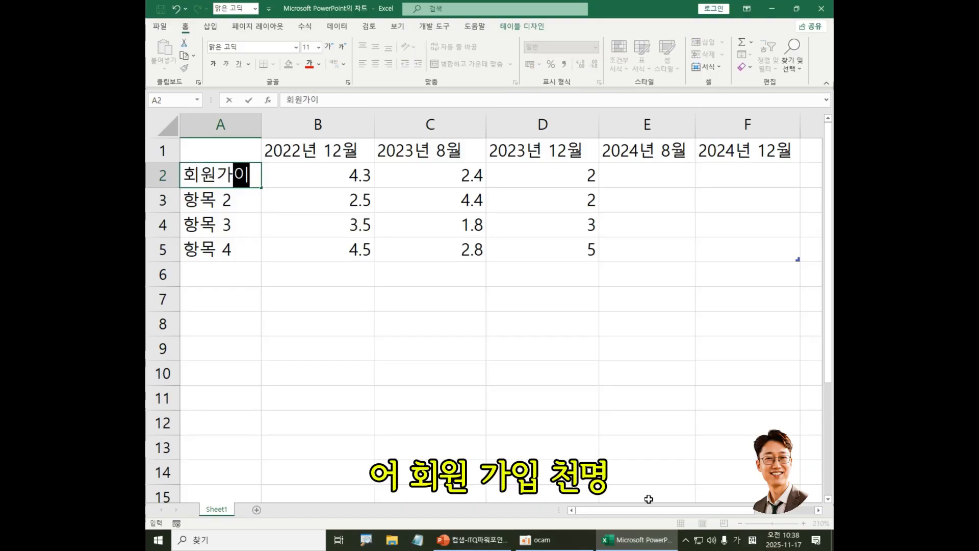
pyautogui.write('ㅂ(')
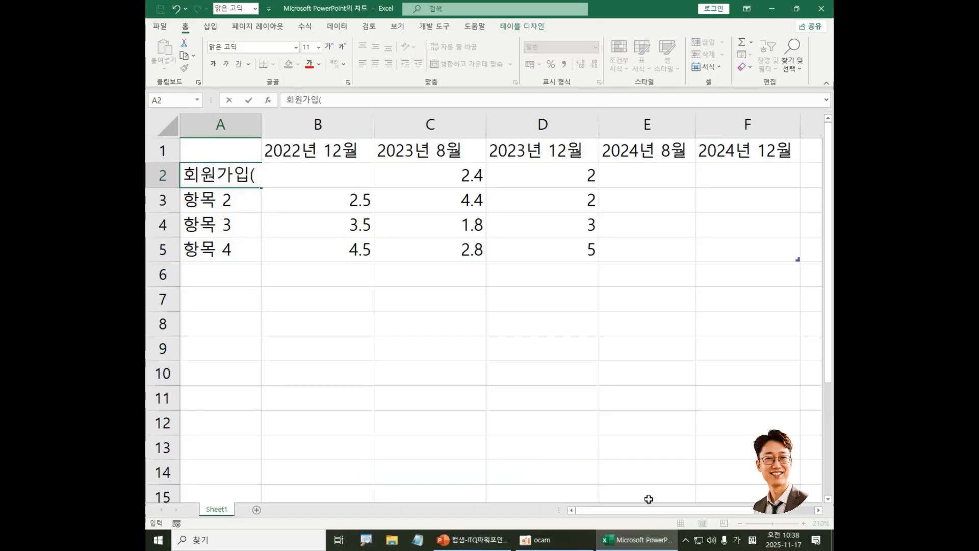
pyautogui.write('처명')
pyautogui.press('BackSpace')
pyautogui.press('BackSpace')
pyautogui.press('BackSpace')
pyautogui.press('BackSpace')
pyautogui.write('천명)')
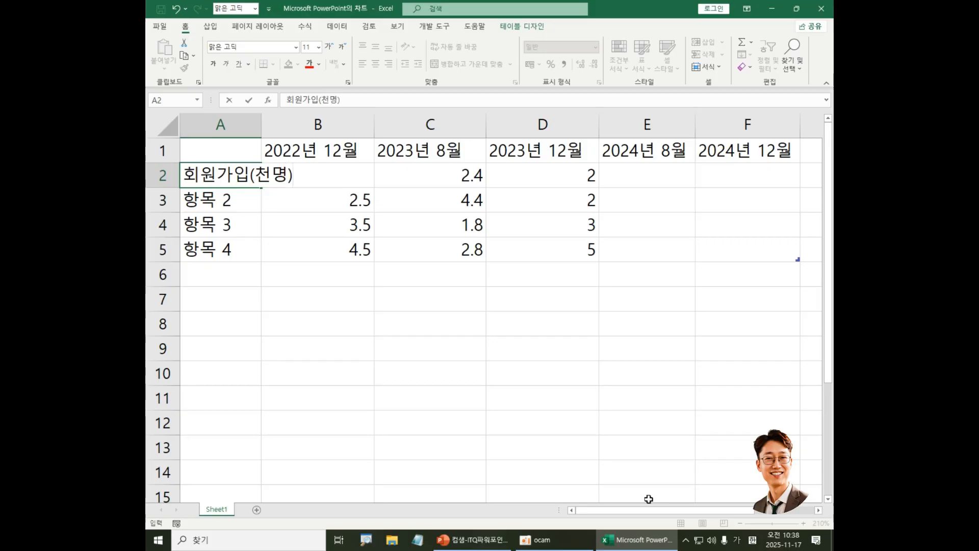
pyautogui.press('Return')
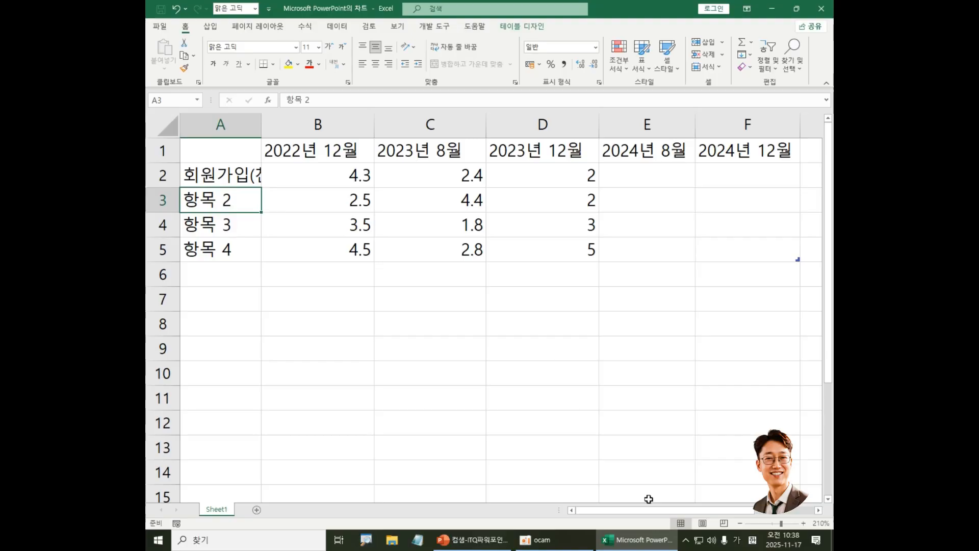
# Step: Replace the second category label in A3 with 이용건수(천건) and widen column A to fit both new labels
pyautogui.write('이용건수')
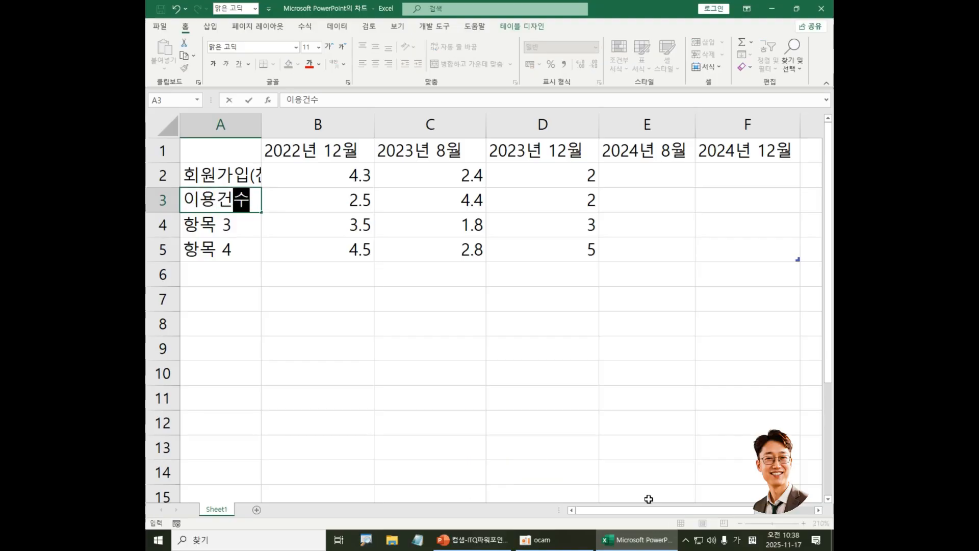
pyautogui.write('(')
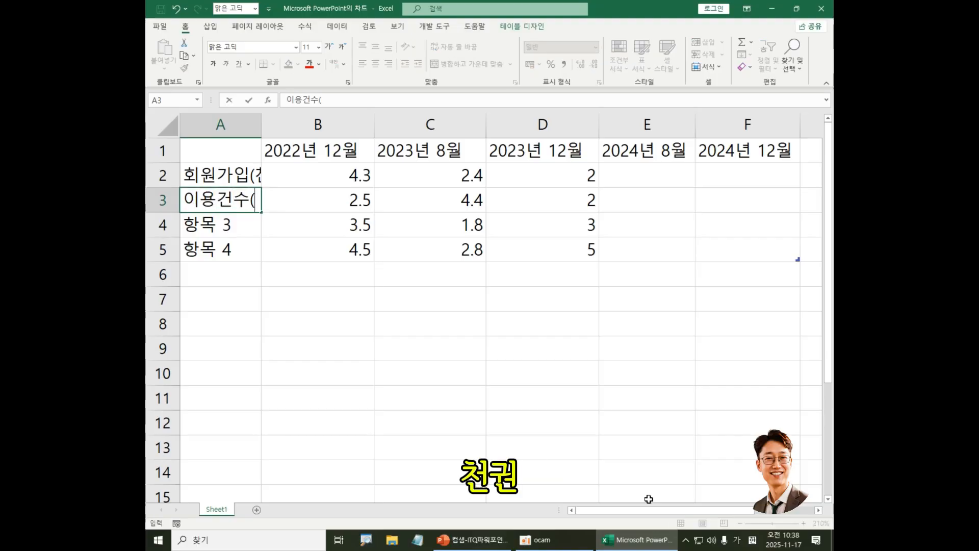
pyautogui.write('천건)')
pyautogui.press('Return')
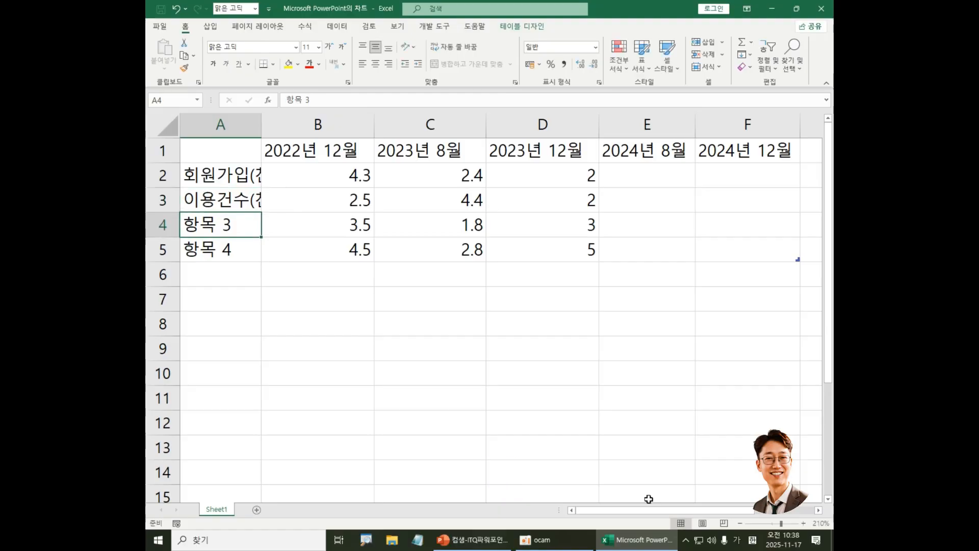
pyautogui.doubleClick(265, 129)
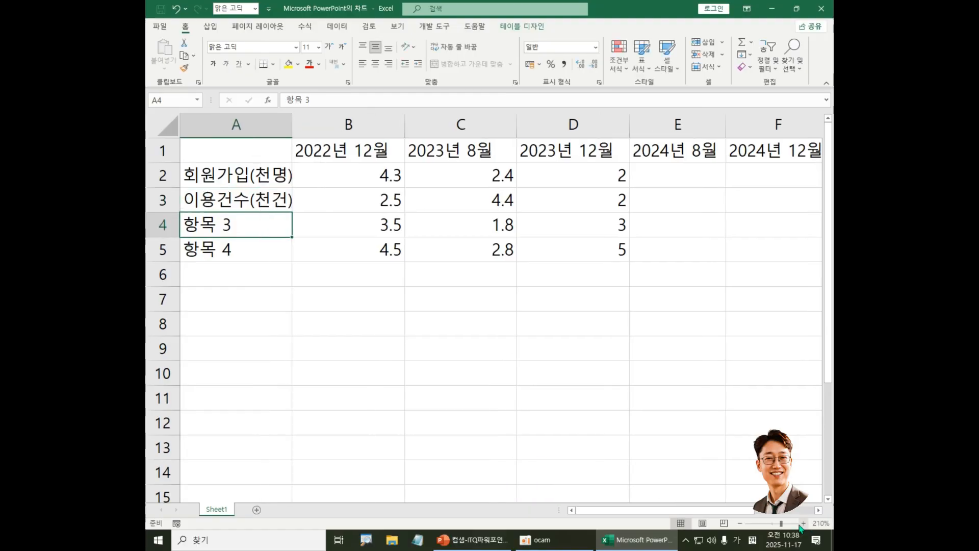
pyautogui.click(740, 523)
pyautogui.click(740, 524)
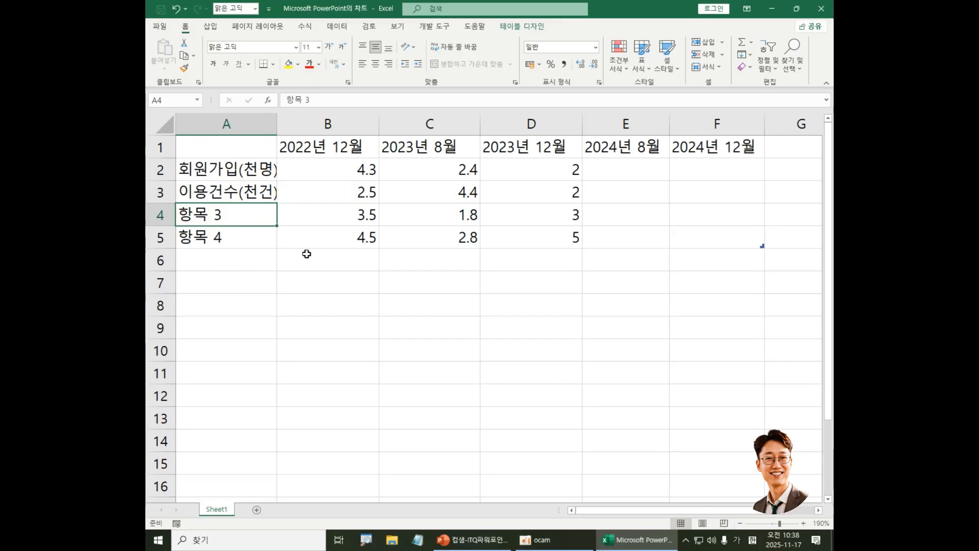
pyautogui.moveTo(278, 124); pyautogui.dragTo(290, 124)
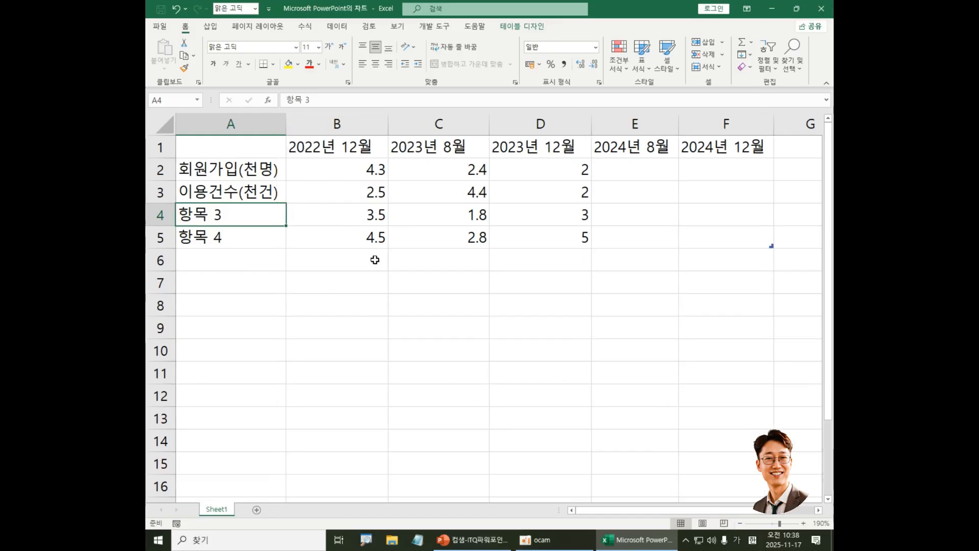
# Step: Enter the 2022년 12월 values: 34 for 회원가입(천명) in B2 and 114 for 이용건수(천건) in B3
pyautogui.click(366, 176)
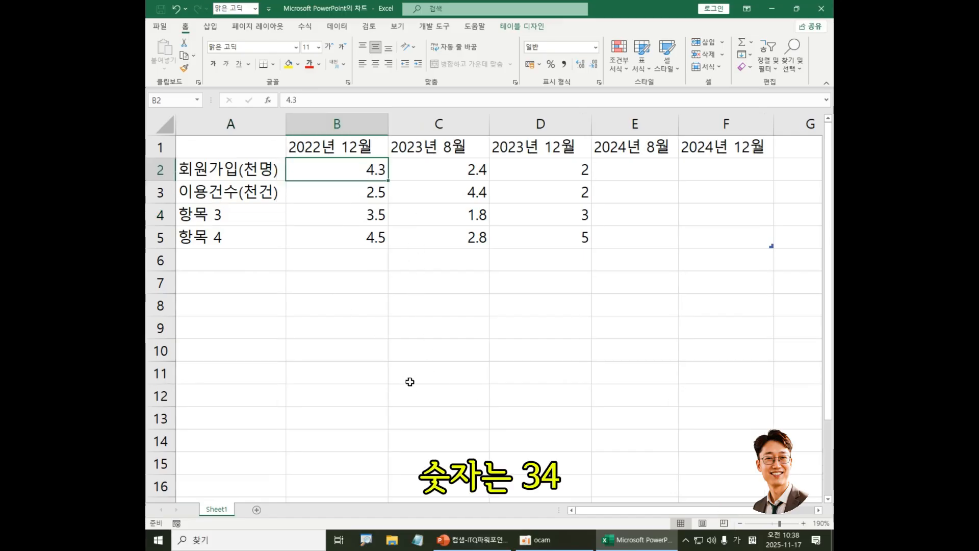
pyautogui.write('34')
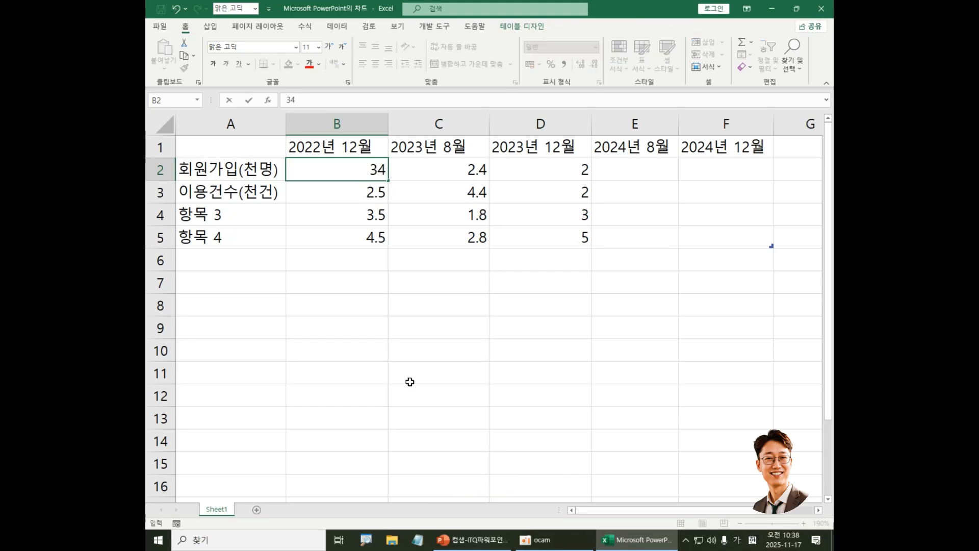
pyautogui.press('Return')
pyautogui.write('114')
pyautogui.press('Tab')
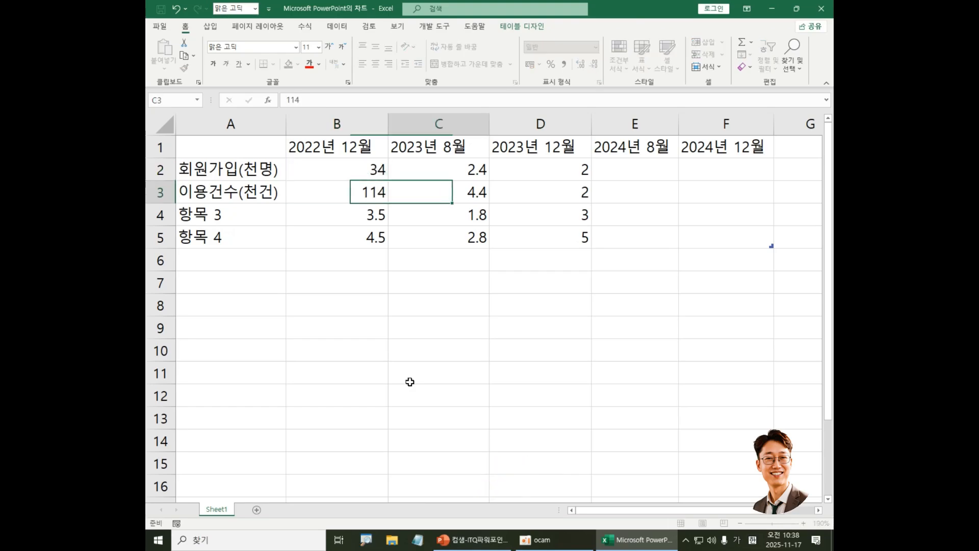
pyautogui.press('Up')
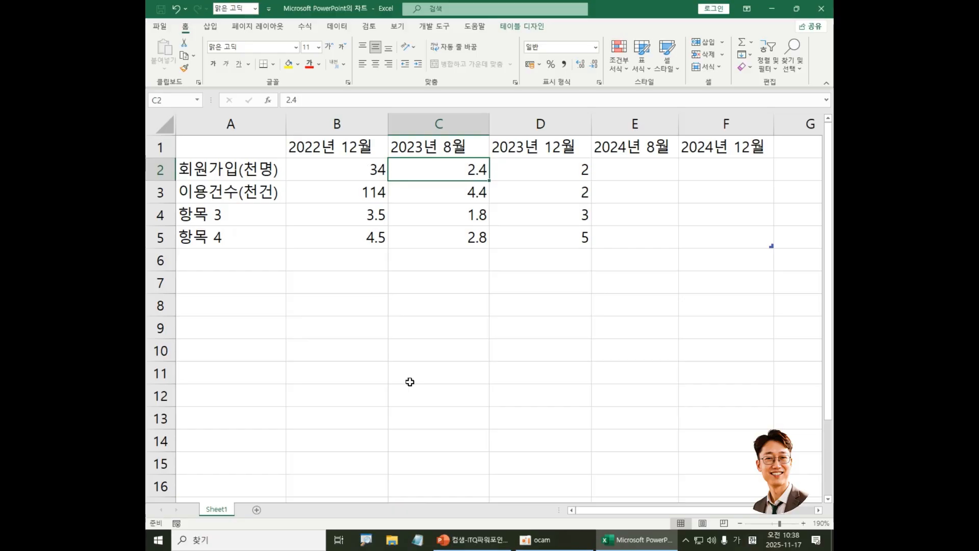
# Step: Enter the 2023년 8월 values: 69 for 회원가입(천명) in C2 and 606 for 이용건수(천건) in C3
pyautogui.write('69')
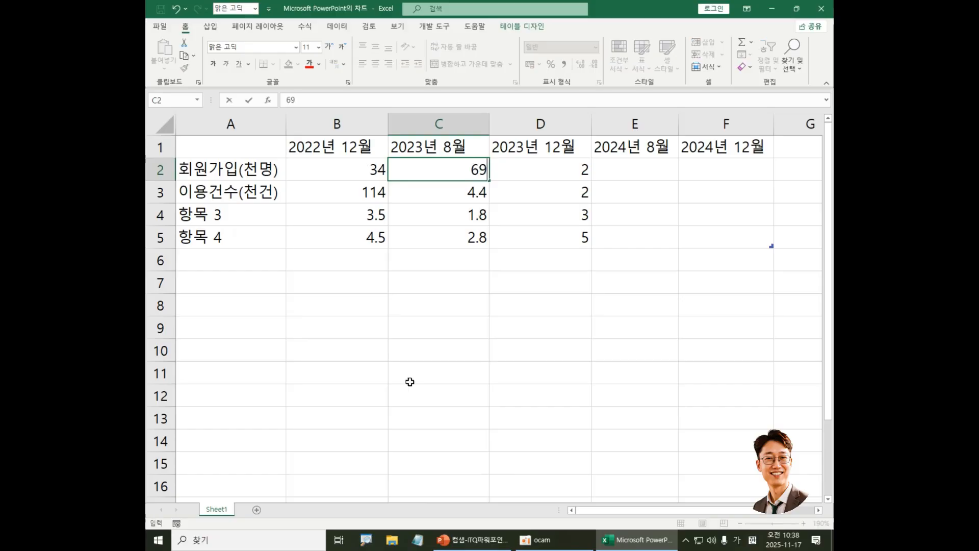
pyautogui.press('Return')
pyautogui.write('606')
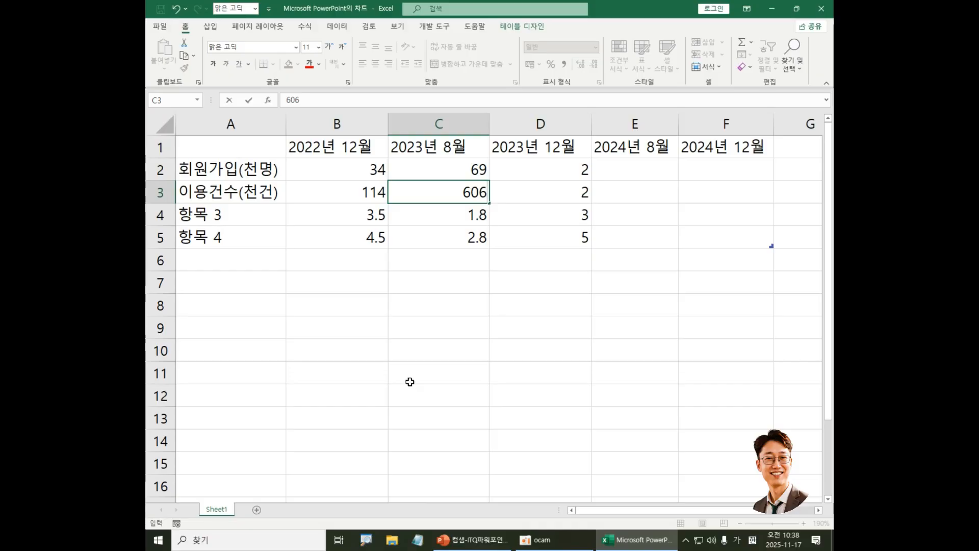
pyautogui.press('Tab')
pyautogui.press('Up')
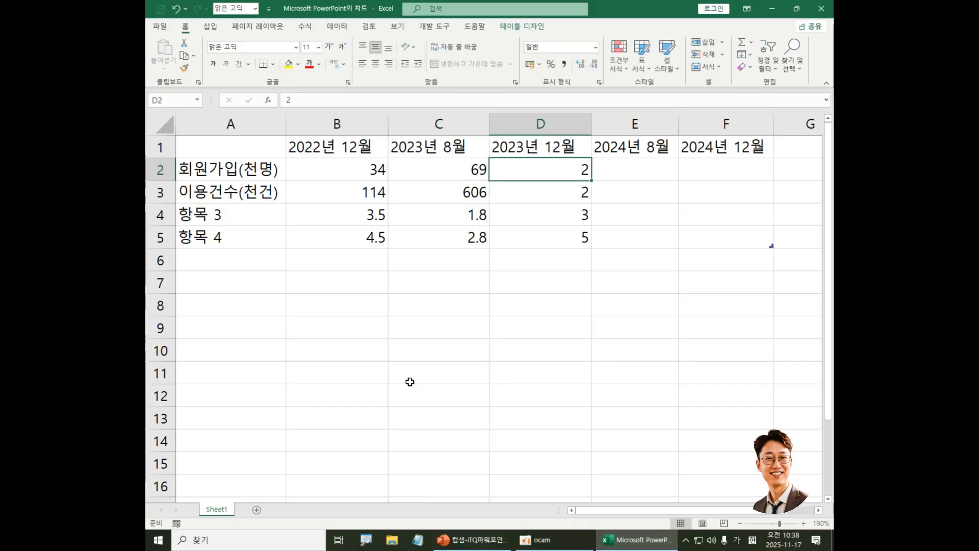
# Step: Enter the 2023년 12월 values: 101 for 회원가입(천명) in D2 and 1005 for 이용건수(천건) in D3
pyautogui.write('101')
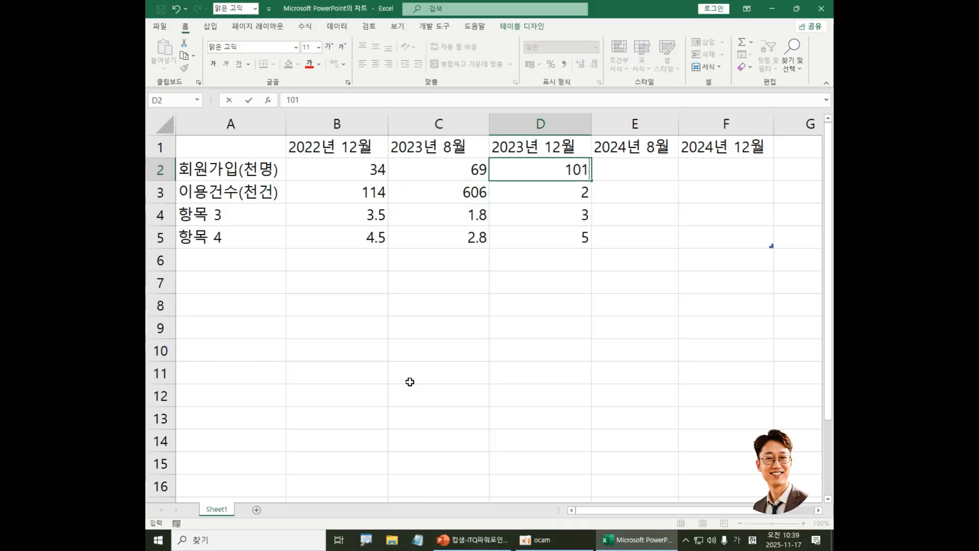
pyautogui.press('Return')
pyautogui.write('1005')
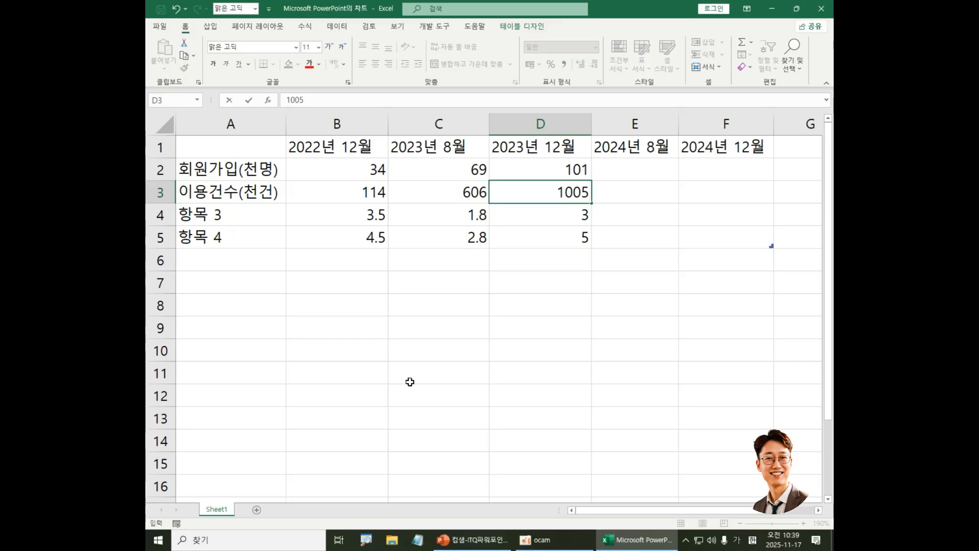
pyautogui.press('Tab')
pyautogui.press('Up')
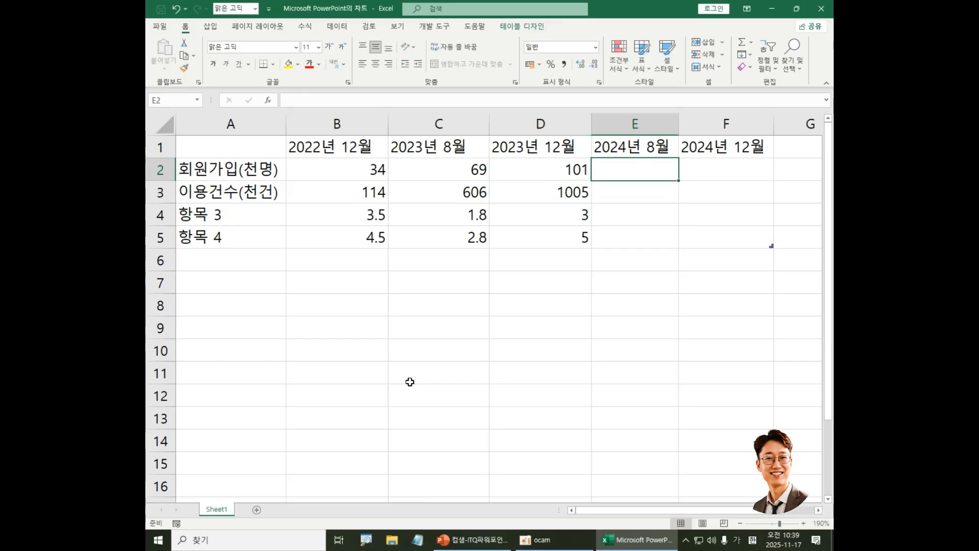
# Step: Enter the 2024년 8월 values: 141 for 회원가입(천명) in E2 and 1980 for 이용건수(천건) in E3
pyautogui.write('141')
pyautogui.press('Return')
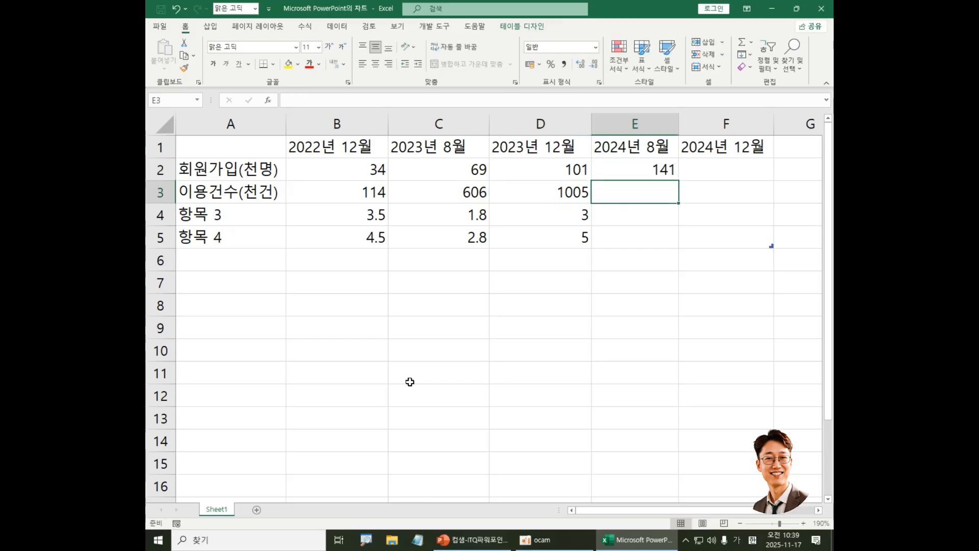
pyautogui.write('1980')
pyautogui.press('Tab')
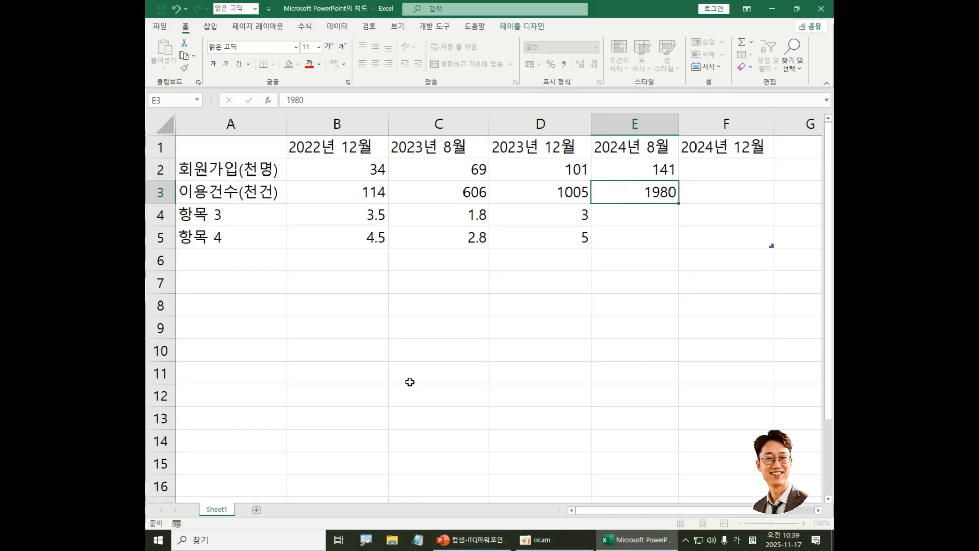
pyautogui.press('Up')
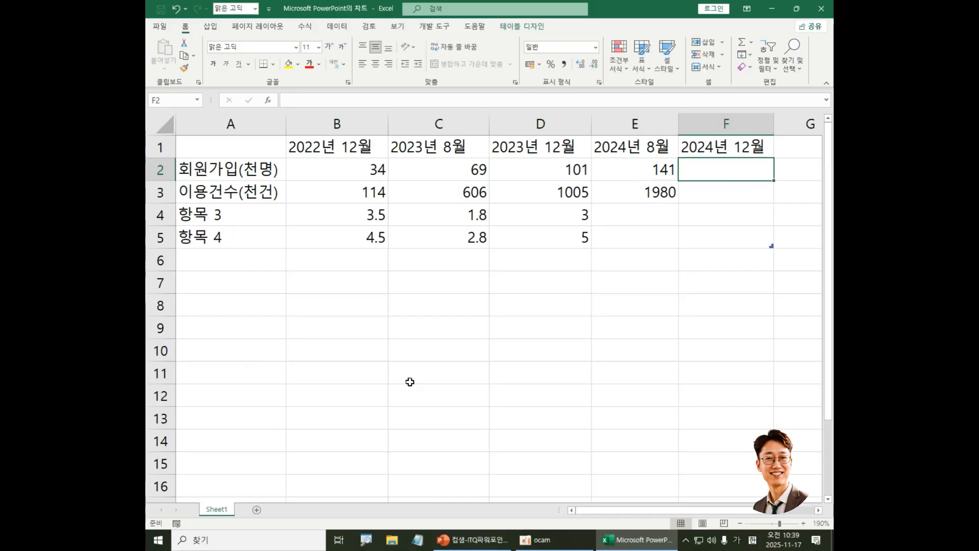
# Step: Enter the 2024년 12월 values: 241 for 회원가입(천명) in F2 and 2615 for 이용건수(천건) in F3
pyautogui.write('241')
pyautogui.press('Return')
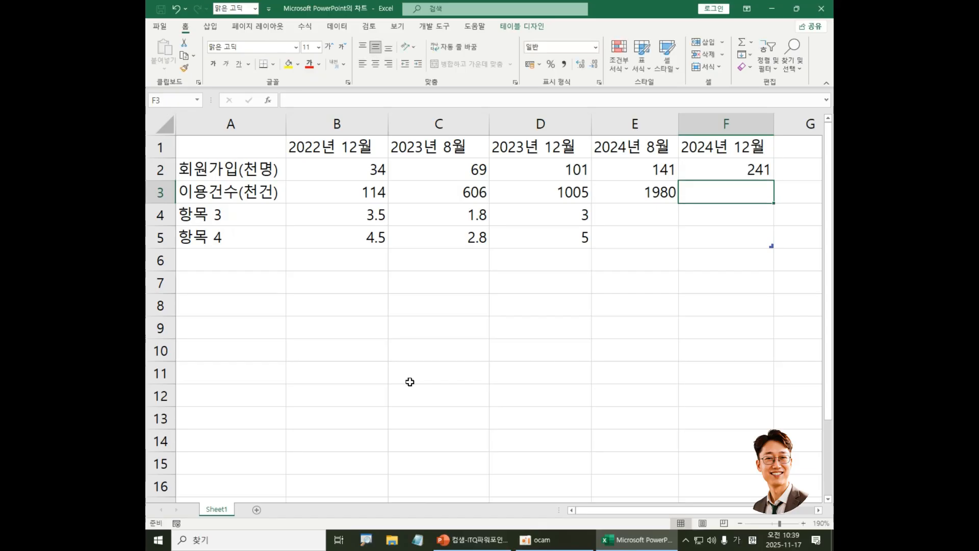
pyautogui.write('2615')
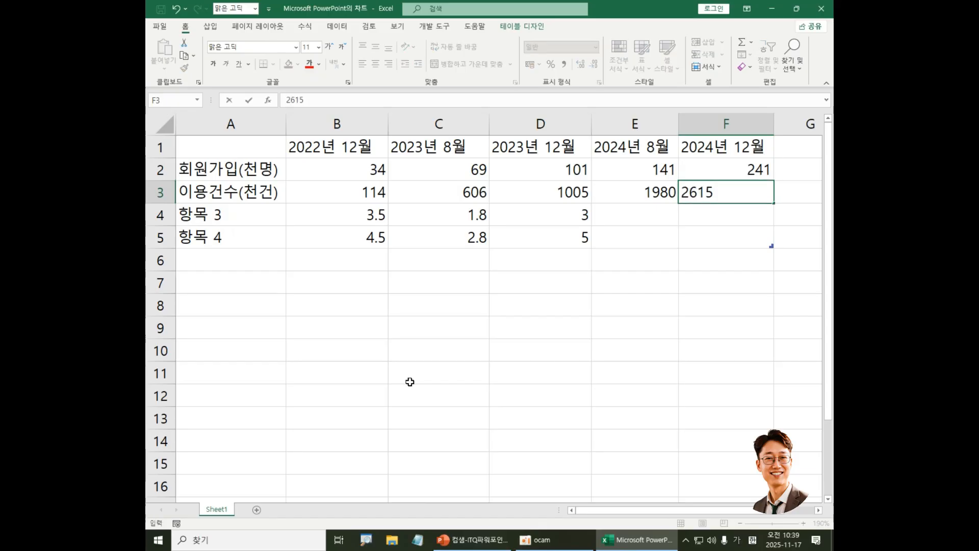
pyautogui.press('Return')
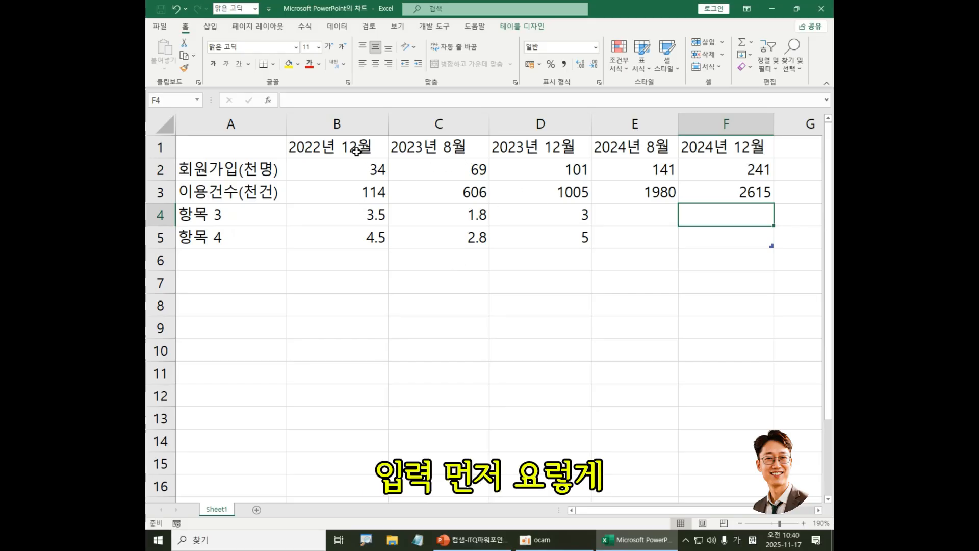
# Step: Delete the leftover sample rows 4 and 5, 항목 3 and 항목 4, from the chart data
pyautogui.moveTo(227, 138); pyautogui.dragTo(744, 188)
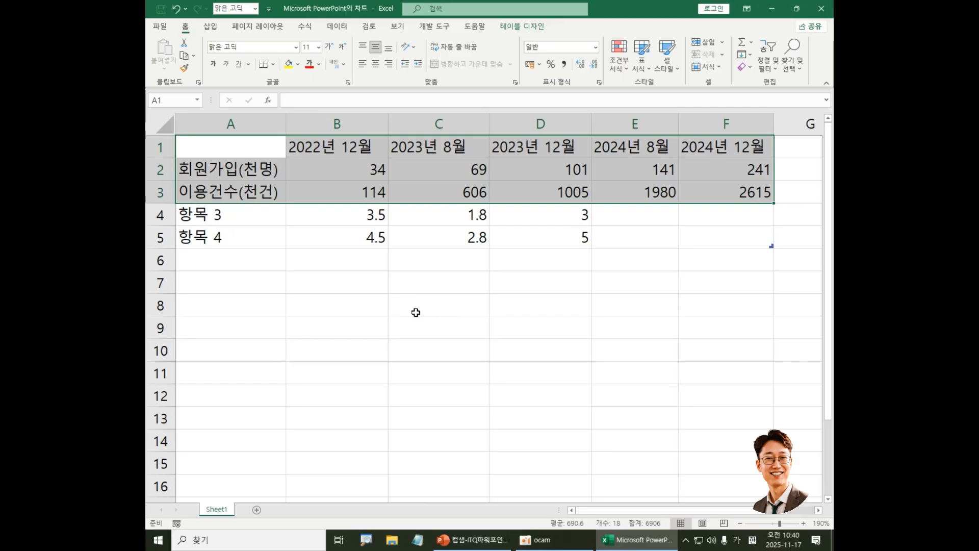
pyautogui.click(400, 303)
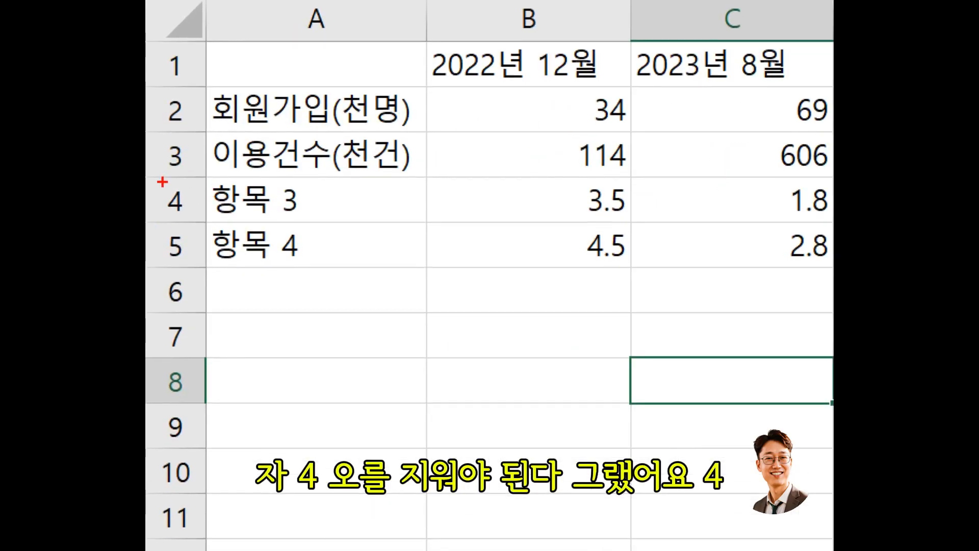
pyautogui.moveTo(158, 187); pyautogui.dragTo(185, 256)
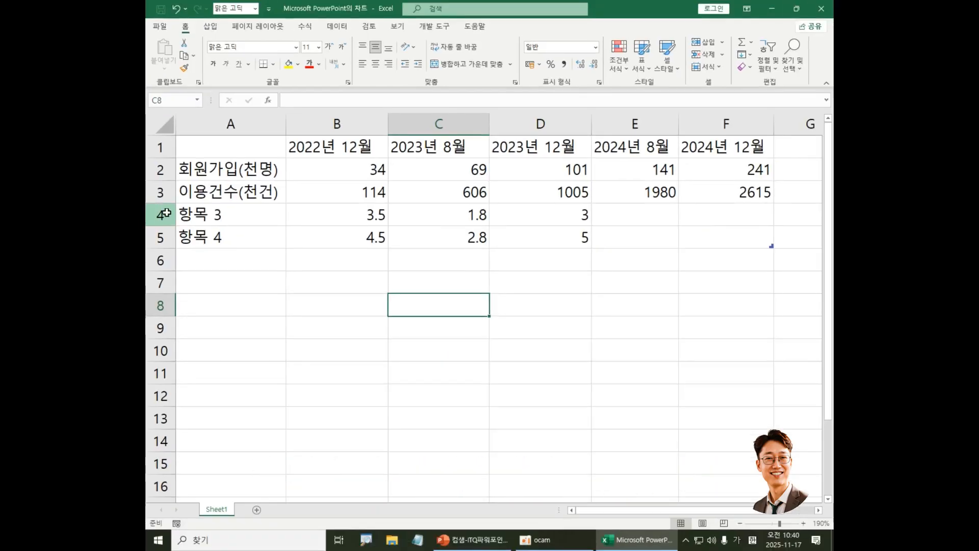
pyautogui.moveTo(167, 214); pyautogui.dragTo(172, 239)
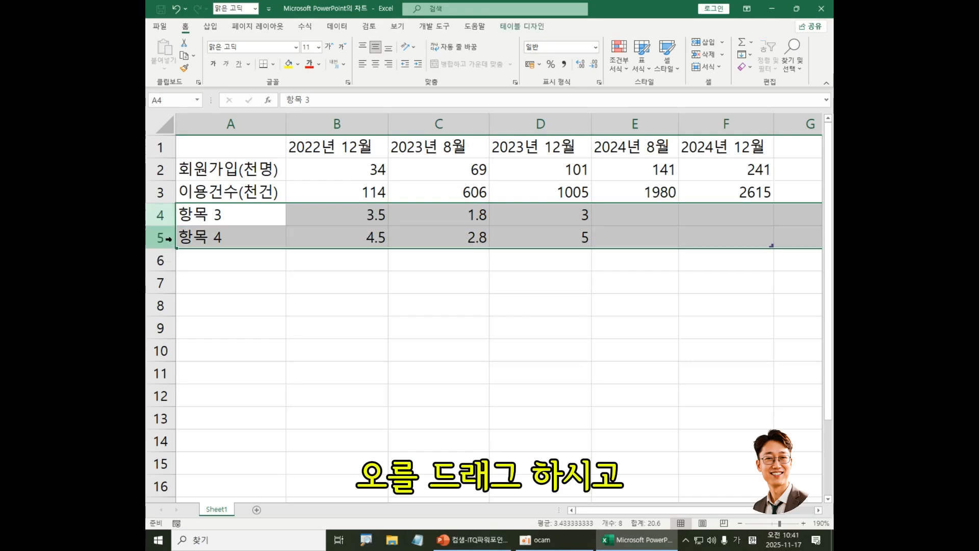
pyautogui.rightClick(201, 236)
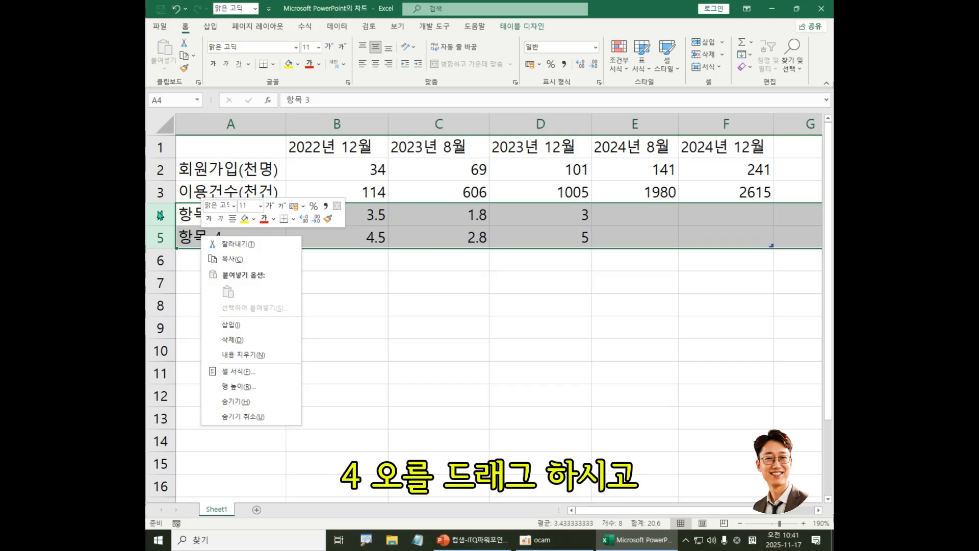
pyautogui.click(238, 340)
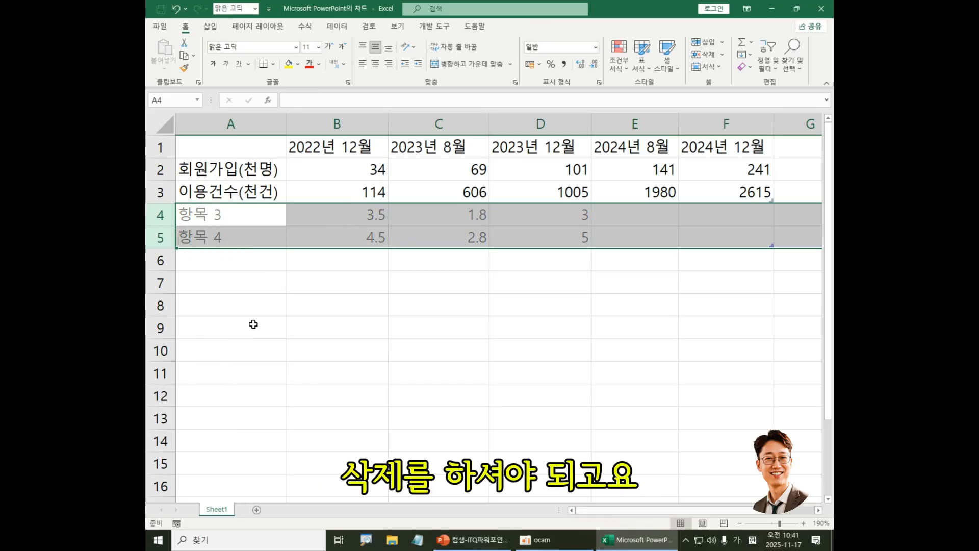
pyautogui.click(444, 185)
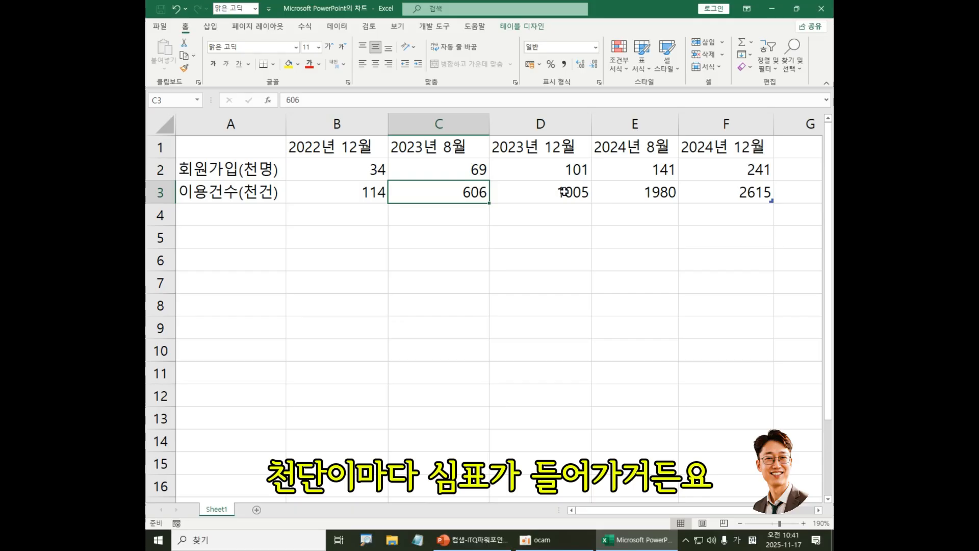
# Step: Apply the 숫자 number format to the 이용건수(천건) values in D3:F3
pyautogui.moveTo(552, 190); pyautogui.dragTo(711, 187)
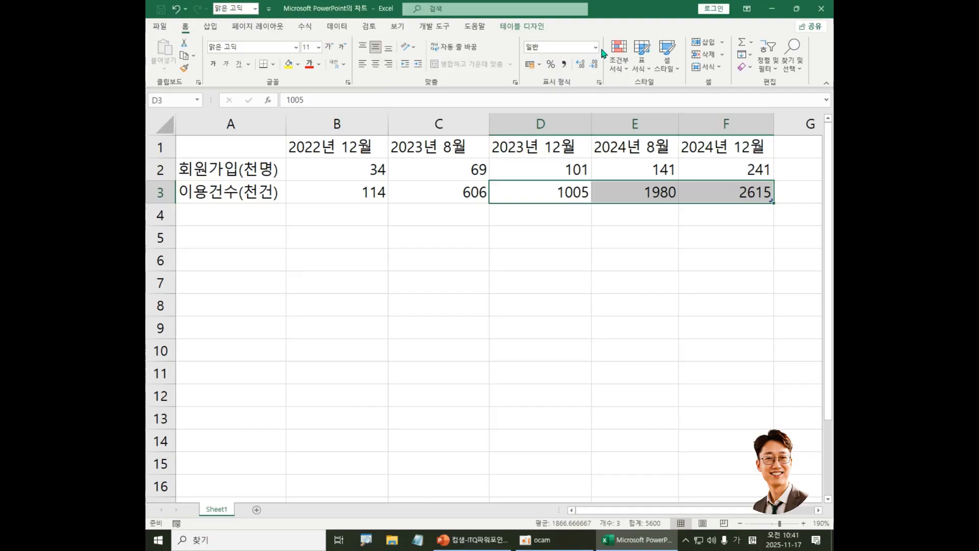
pyautogui.click(595, 48)
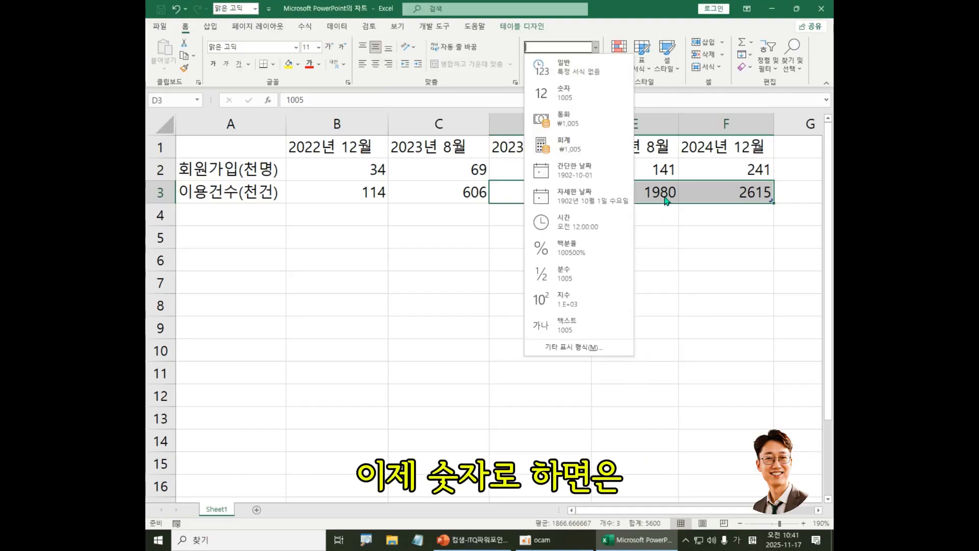
pyautogui.click(594, 104)
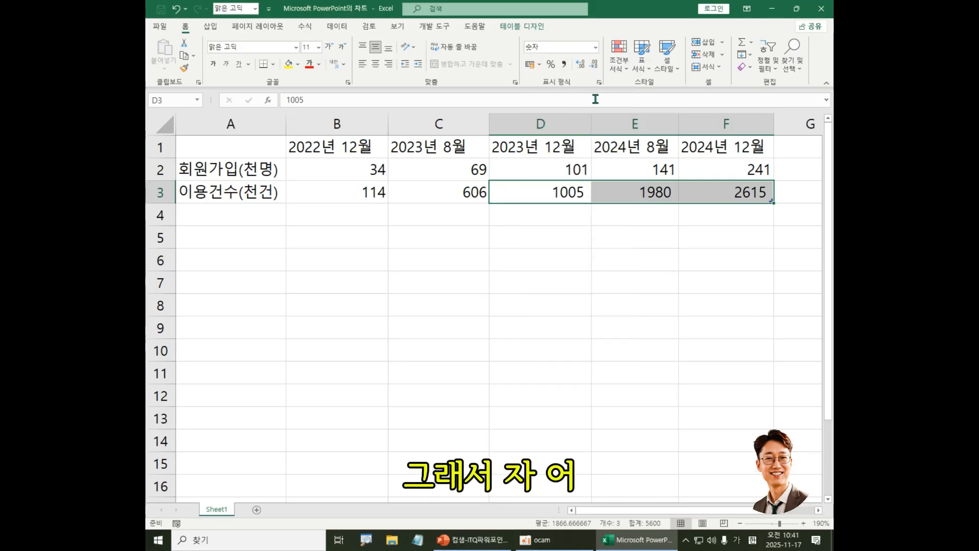
pyautogui.click(595, 46)
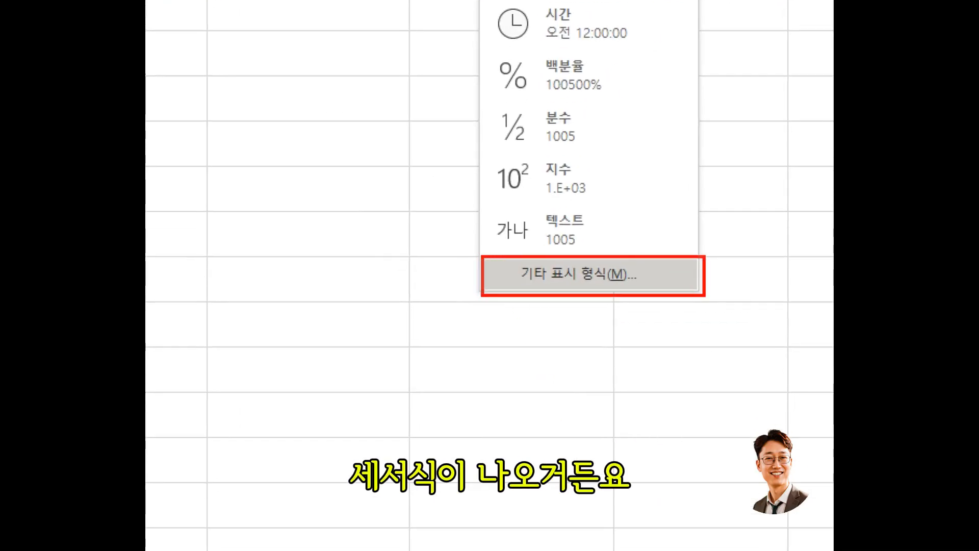
pyautogui.press('Escape')
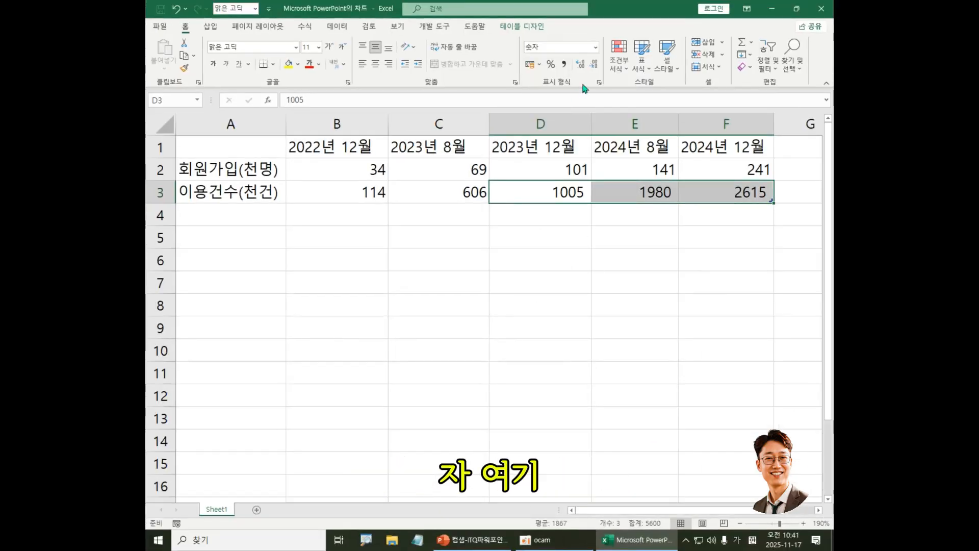
# Step: Select all the numeric values in B2:F3 and open their 셀 서식 settings
pyautogui.moveTo(345, 194); pyautogui.dragTo(734, 191)
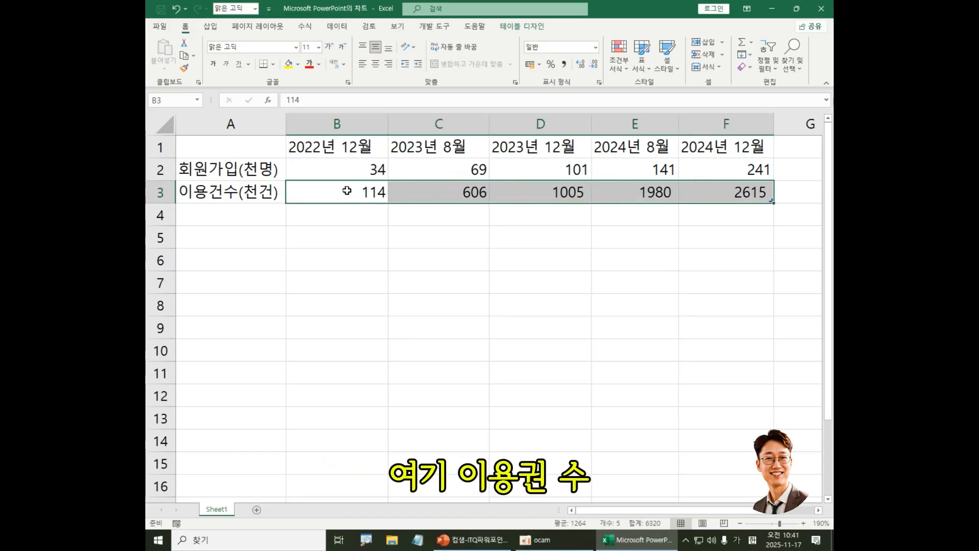
pyautogui.moveTo(347, 190); pyautogui.dragTo(734, 186)
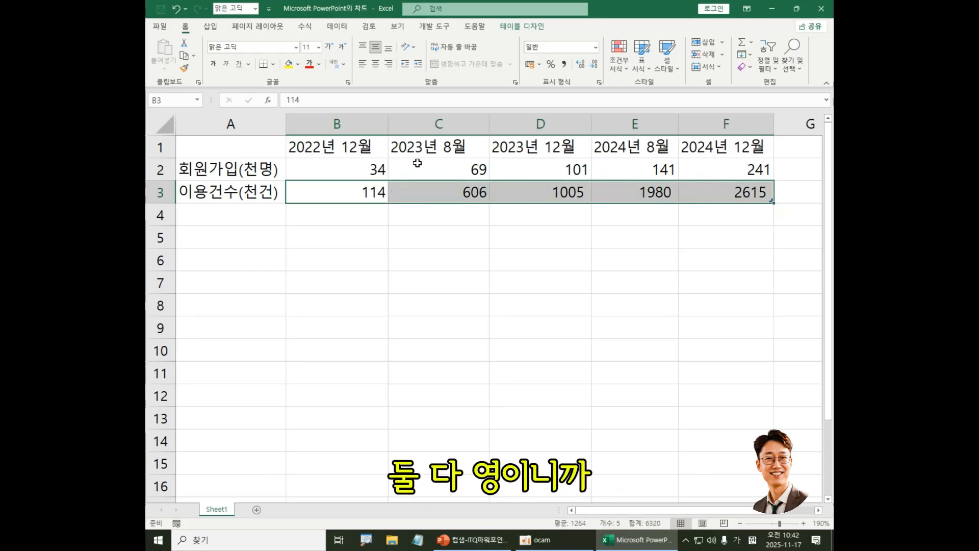
pyautogui.moveTo(357, 168); pyautogui.dragTo(763, 184)
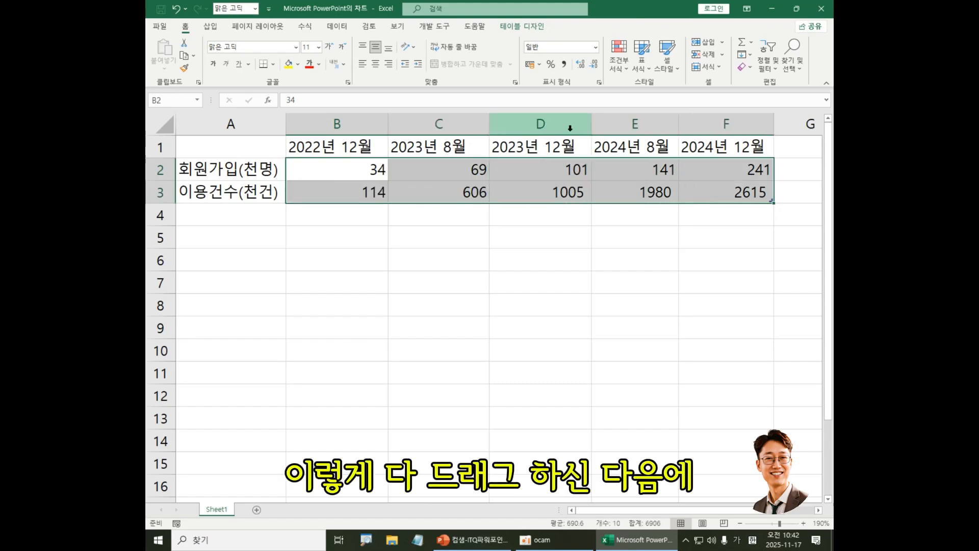
pyautogui.click(595, 47)
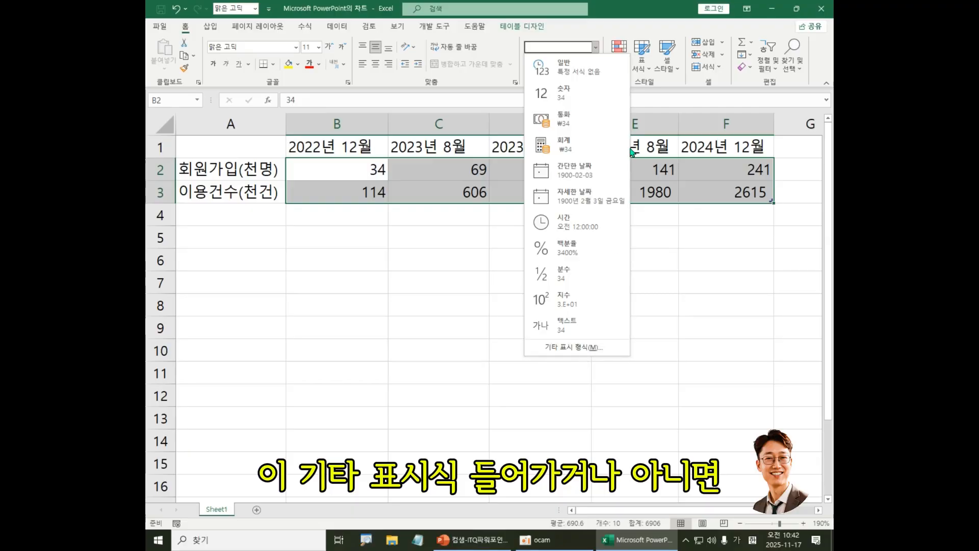
pyautogui.doubleClick(630, 4)
pyautogui.click(771, 7)
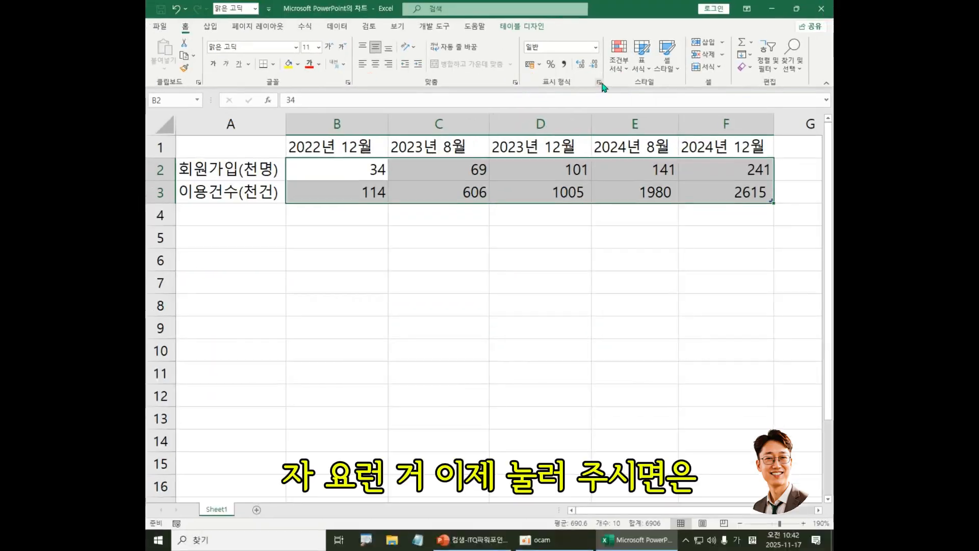
pyautogui.click(600, 82)
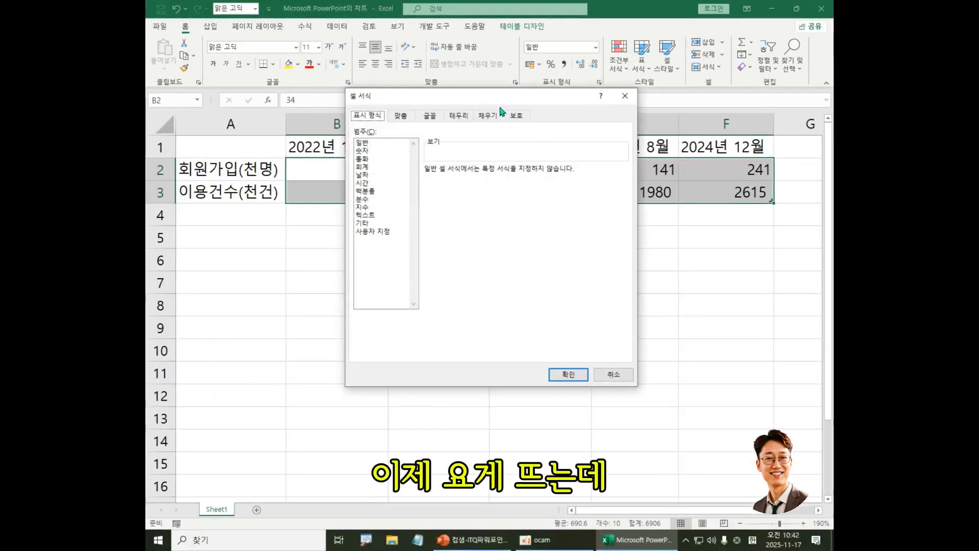
pyautogui.moveTo(497, 97); pyautogui.dragTo(578, 121)
pyautogui.click(482, 139)
pyautogui.click(510, 139)
pyautogui.click(560, 139)
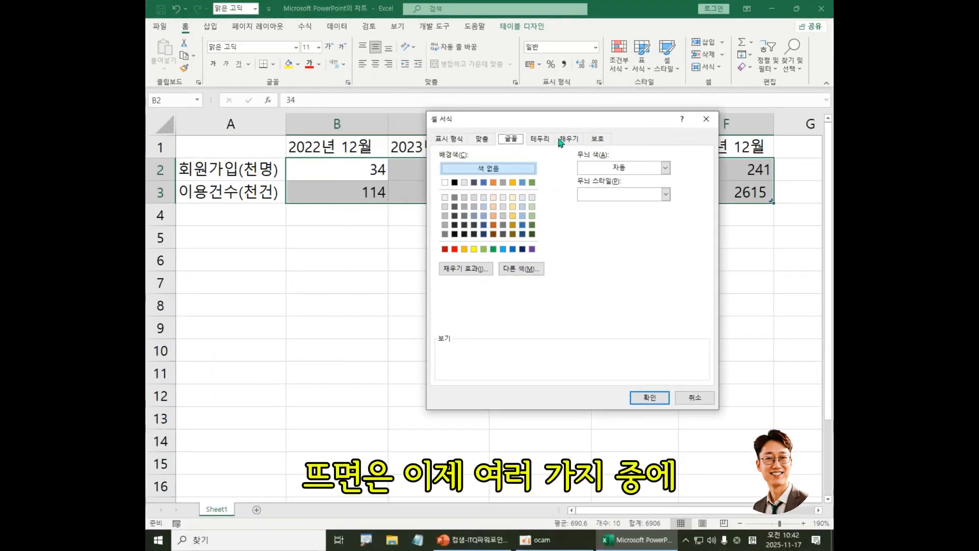
pyautogui.click(539, 139)
# Step: Format the values in B2:F3 as 숫자 with 1000 단위 구분 기호(,) enabled, and close the chart data workbook
pyautogui.click(433, 138)
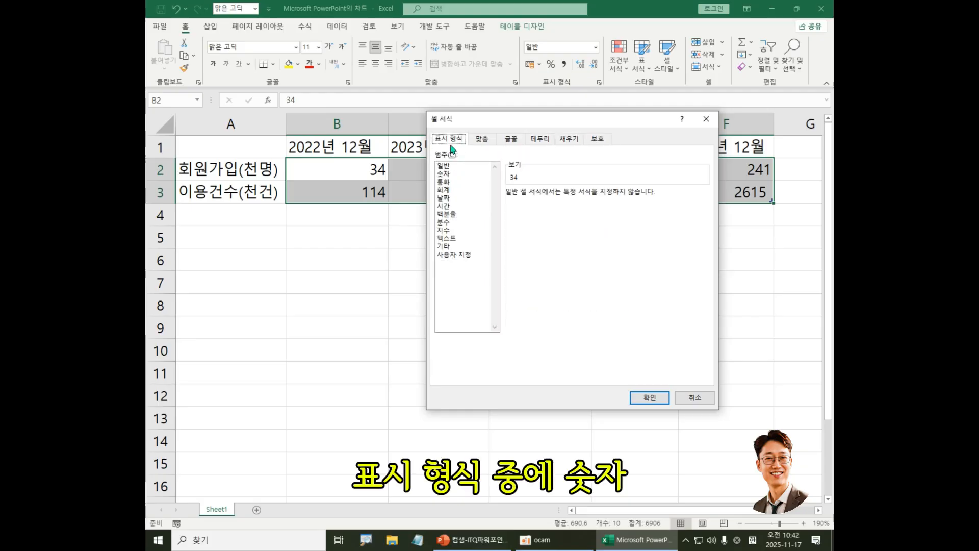
pyautogui.click(447, 174)
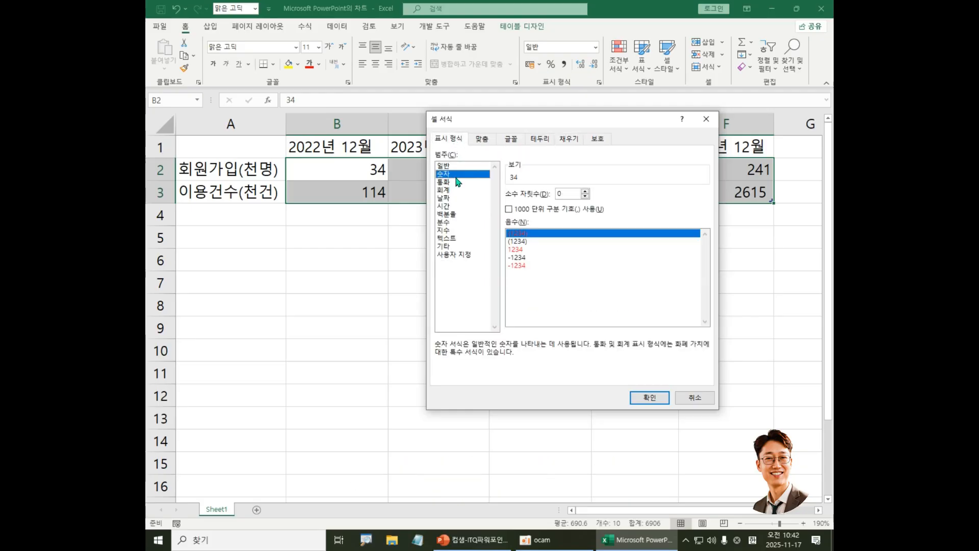
pyautogui.click(511, 210)
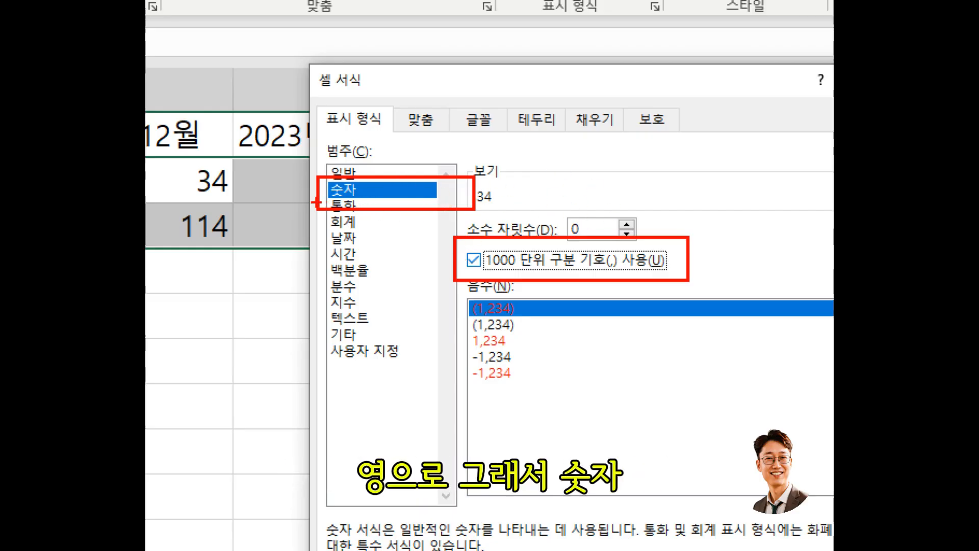
pyautogui.moveTo(316, 202); pyautogui.dragTo(458, 198)
pyautogui.moveTo(481, 272)
pyautogui.mouseDown()
pyautogui.moveTo(483, 237)
pyautogui.moveTo(479, 278)
pyautogui.mouseUp()
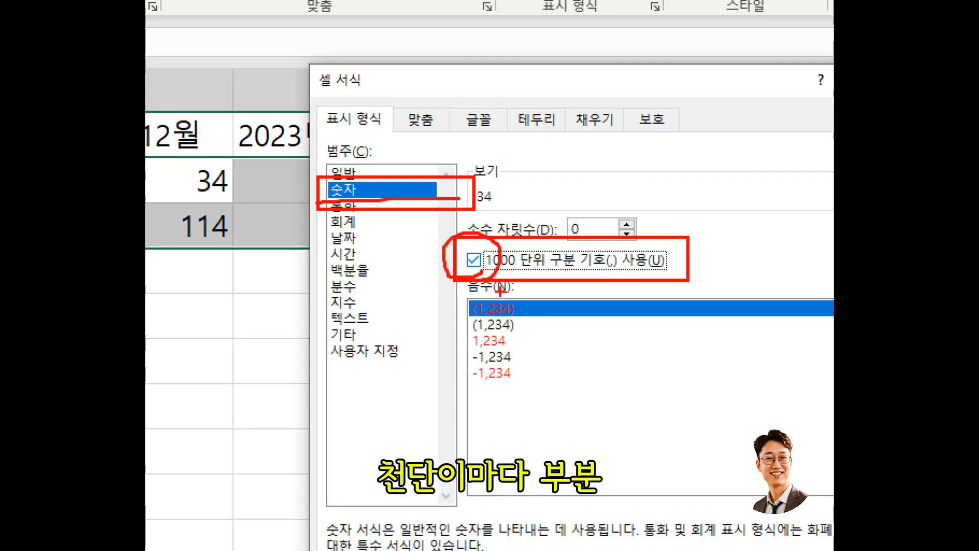
pyautogui.press('Escape')
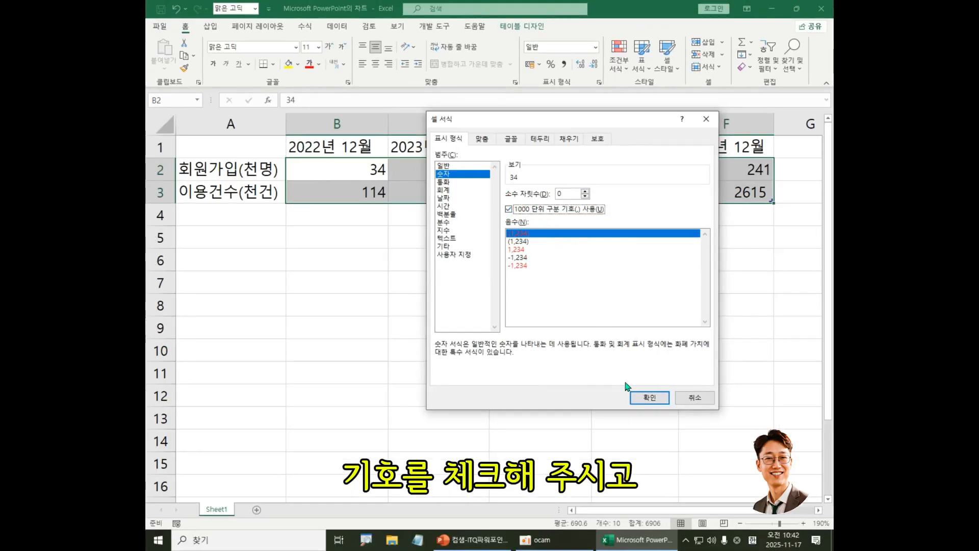
pyautogui.click(647, 396)
pyautogui.click(531, 188)
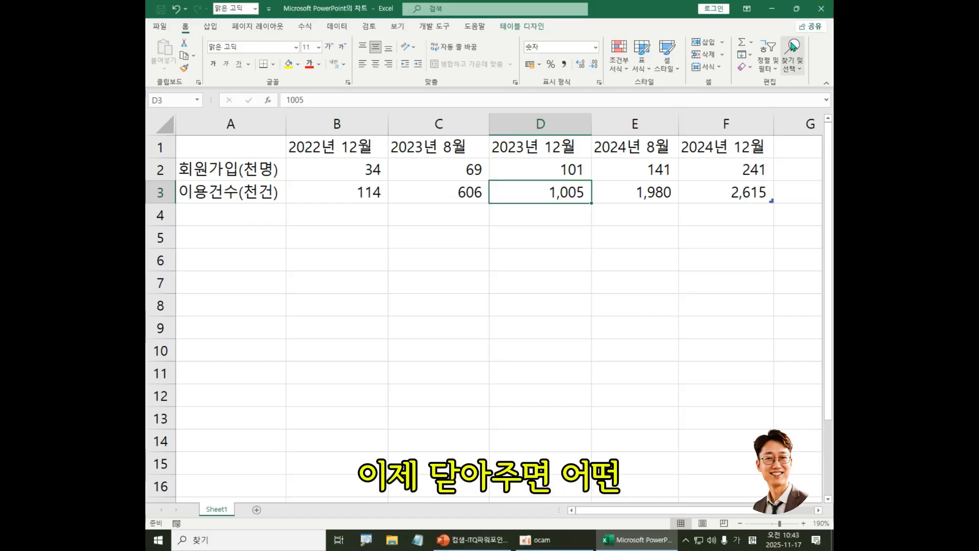
pyautogui.click(821, 10)
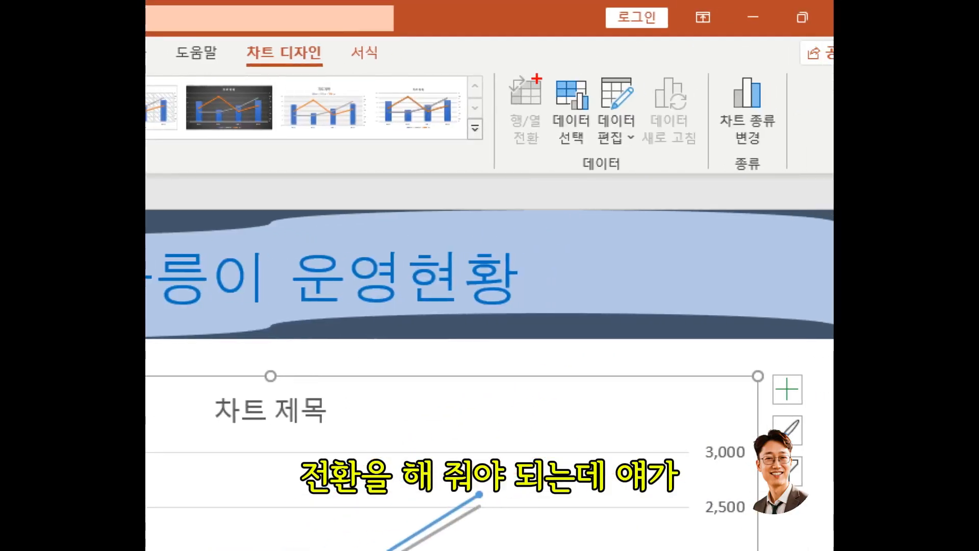
# Step: Reopen the chart data to switch the chart's rows and columns, putting the year-months on the horizontal axis, and close the data sheet
pyautogui.moveTo(494, 65); pyautogui.dragTo(552, 165)
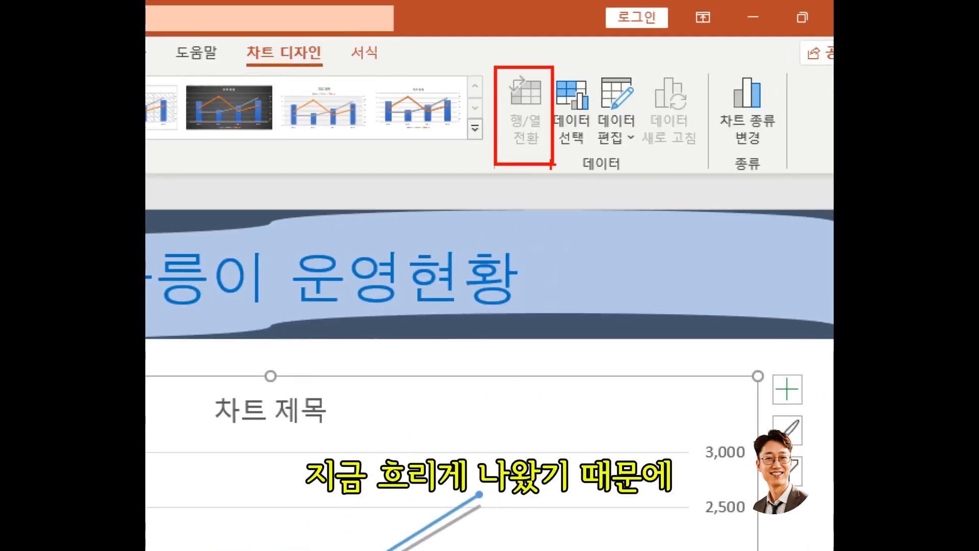
pyautogui.moveTo(594, 69); pyautogui.dragTo(651, 150)
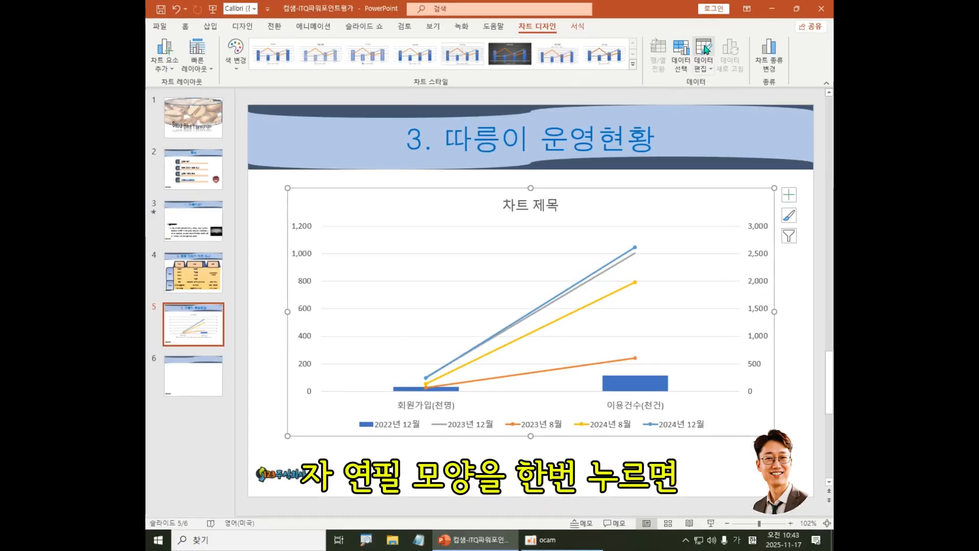
pyautogui.click(717, 65)
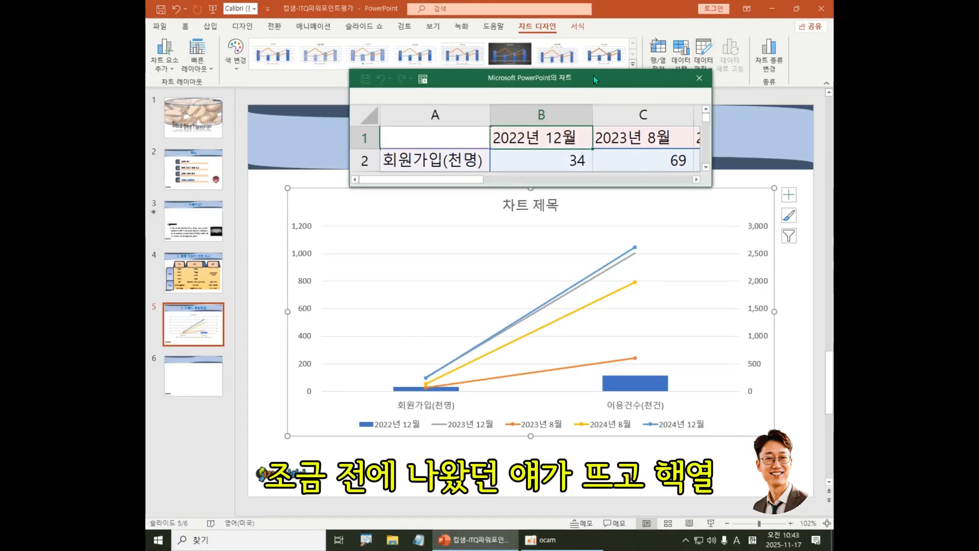
pyautogui.moveTo(593, 76); pyautogui.dragTo(659, 234)
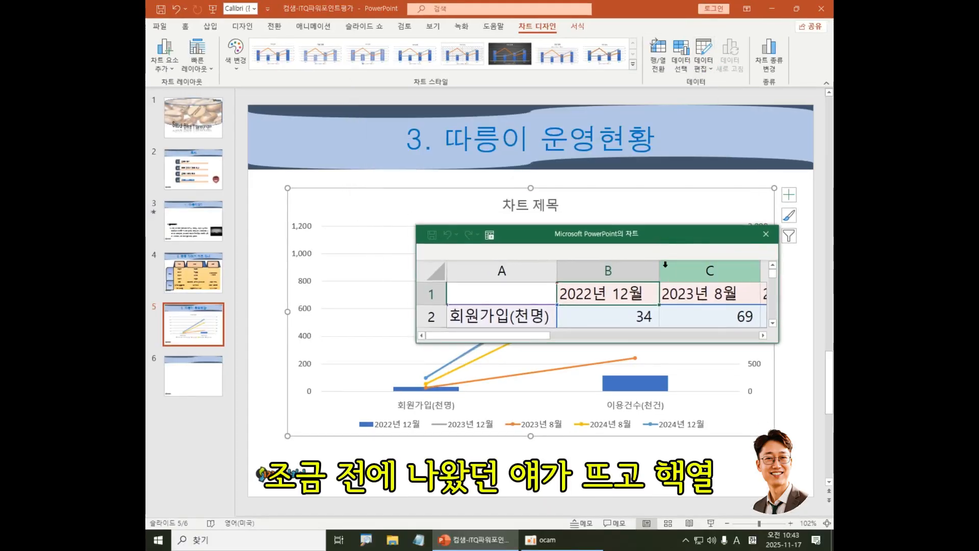
pyautogui.click(658, 58)
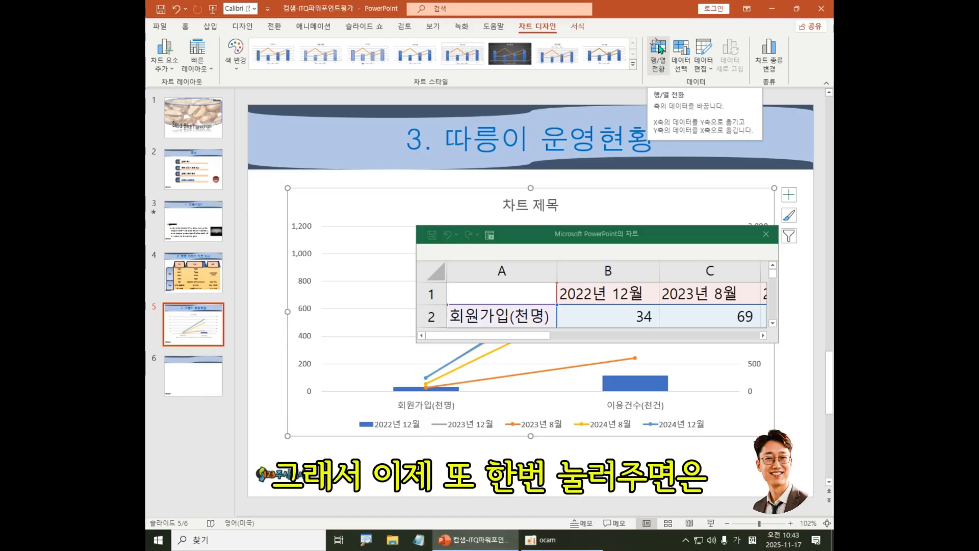
pyautogui.click(661, 50)
pyautogui.moveTo(614, 234); pyautogui.dragTo(600, 86)
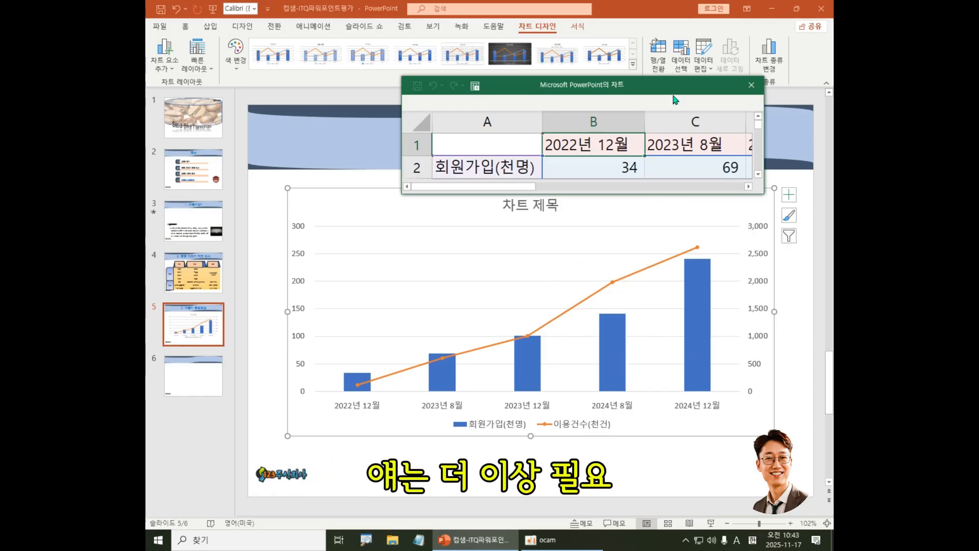
pyautogui.click(752, 84)
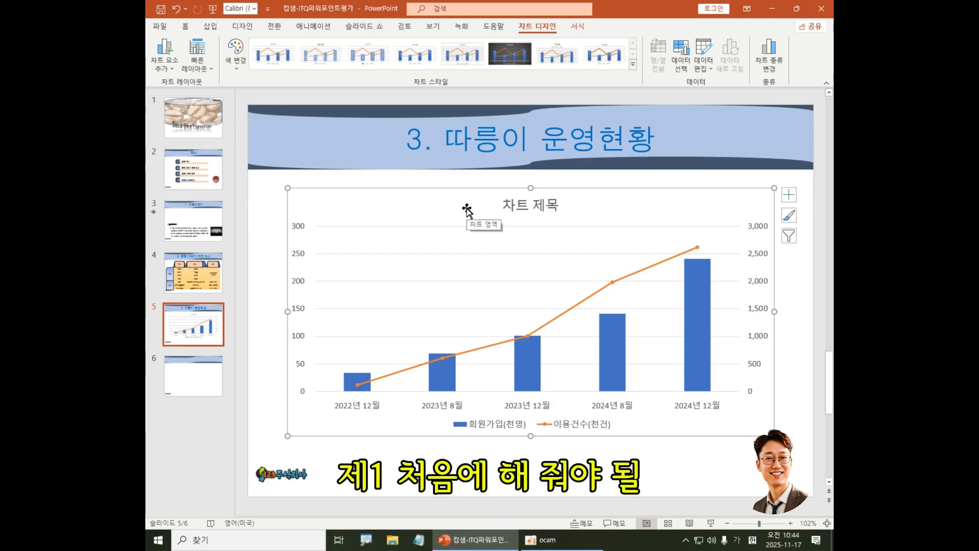
# Step: Open the 빠른 레이아웃 choices for the slide 5 chart
pyautogui.click(205, 69)
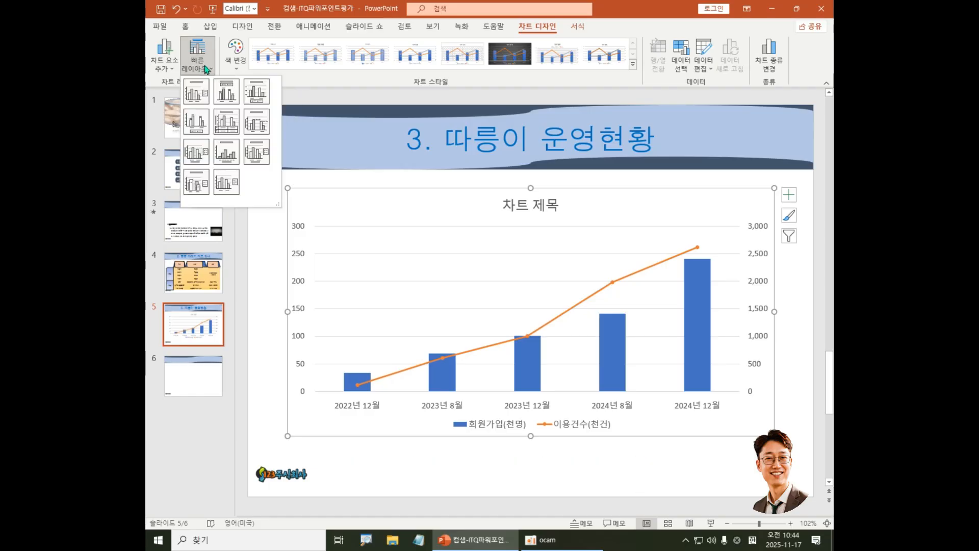